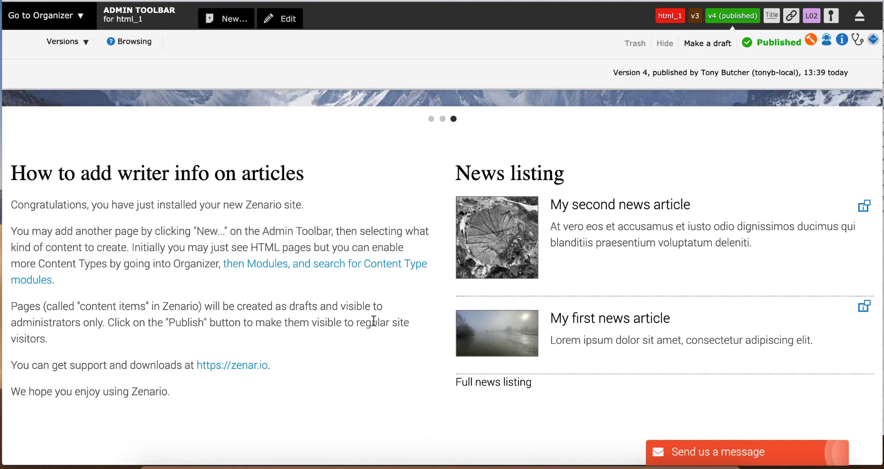
Step: Inspect the home page's news listing slot in edit mode, then return to browsing
scroll(374, 324, "down", 1)
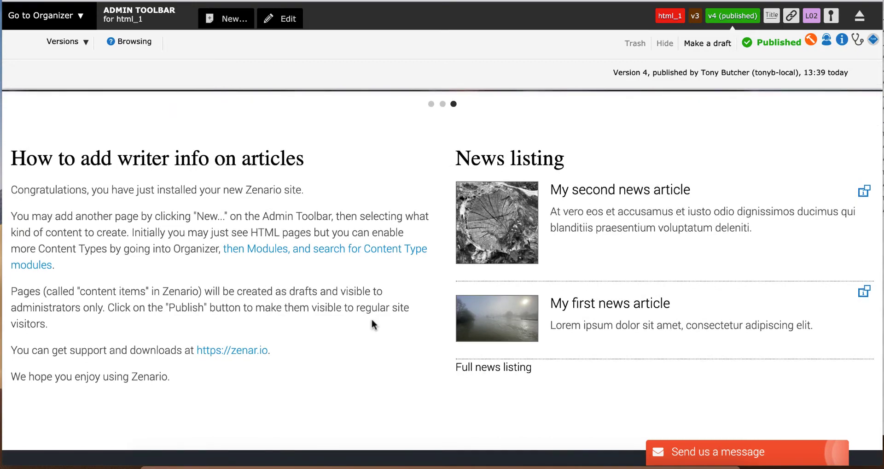
scroll(372, 325, "up", 8)
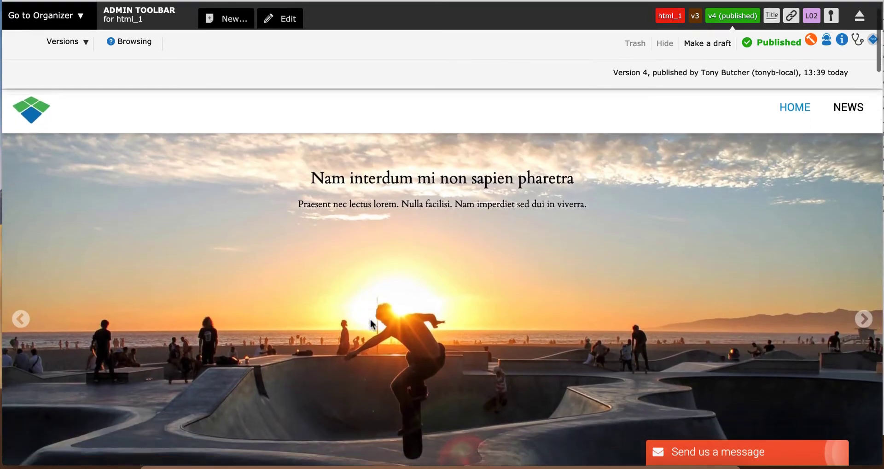
scroll(371, 324, "down", 8)
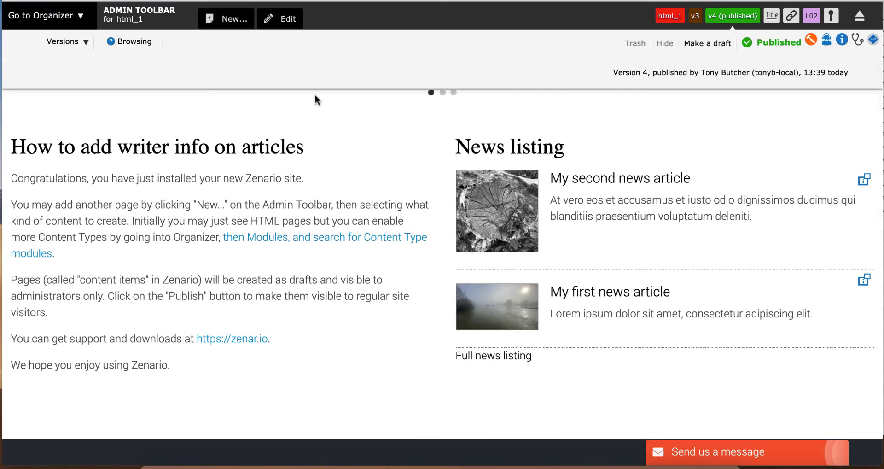
left_click(278, 20)
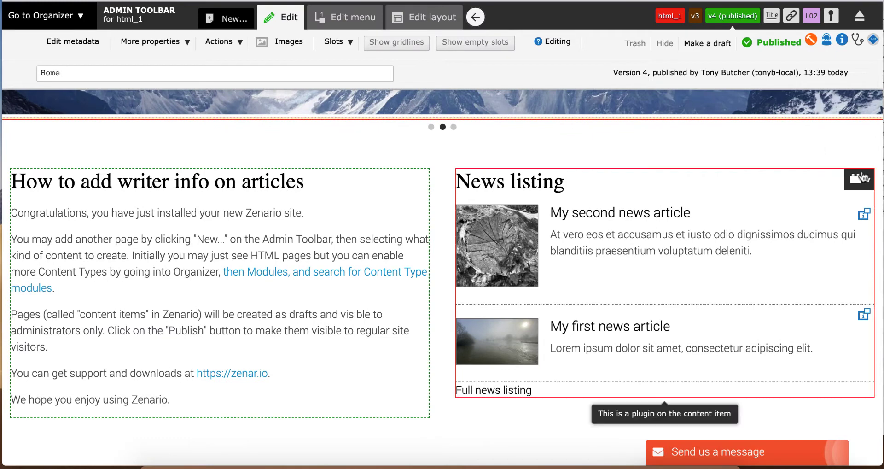
left_click(863, 181)
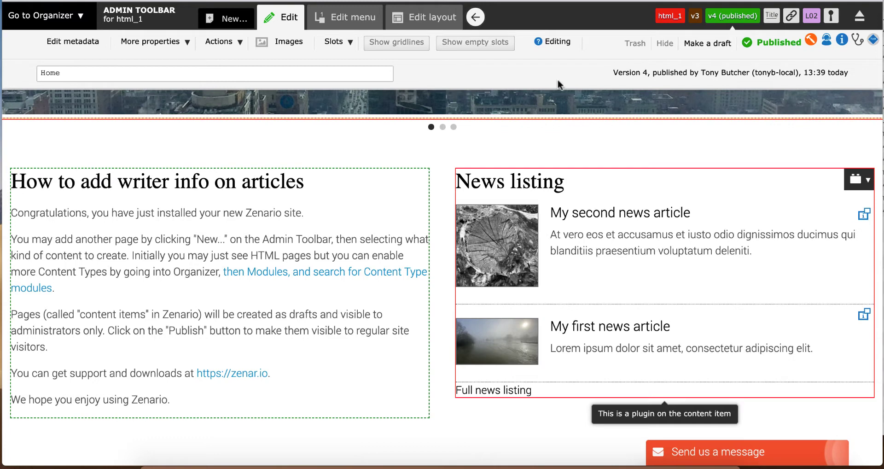
left_click(477, 24)
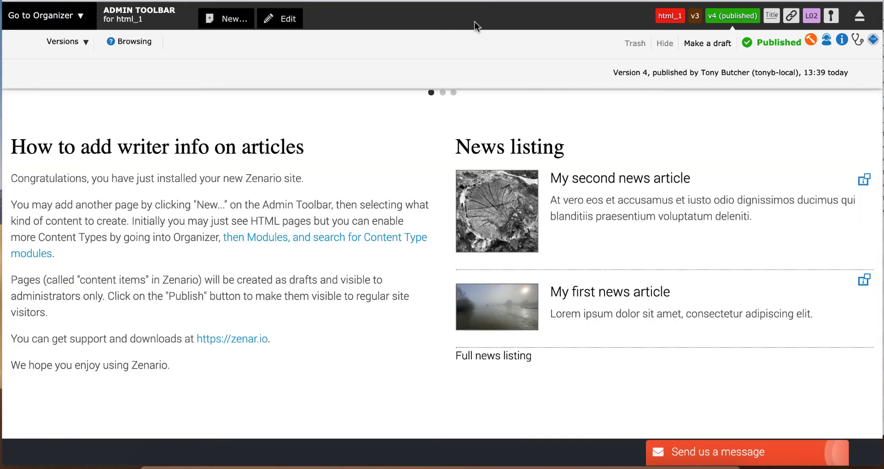
Step: Open 'My second news article' (news_2), look through it, and switch it into edit mode
left_click(601, 180)
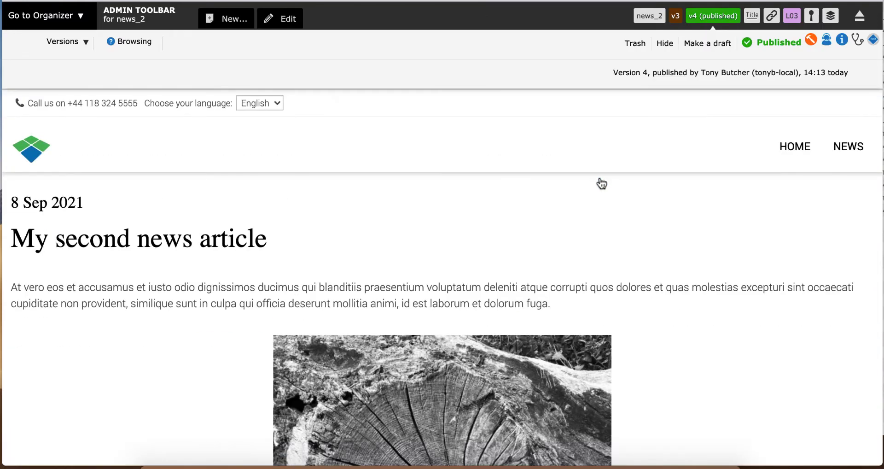
scroll(601, 184, "down", 5)
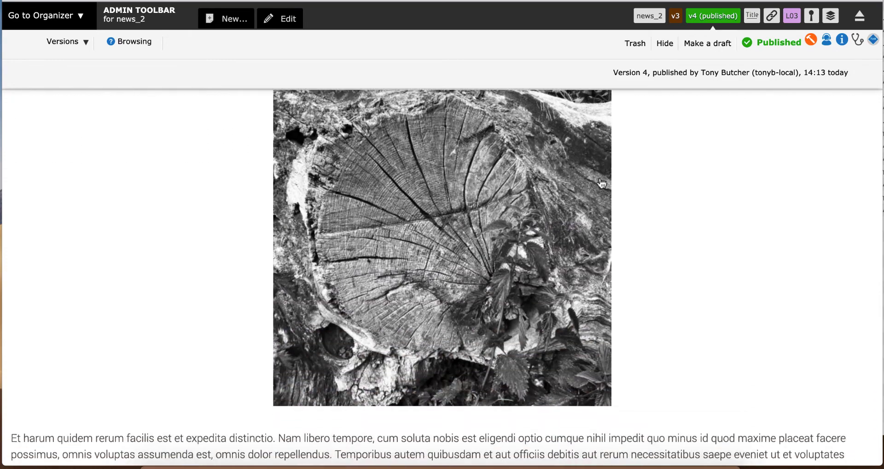
scroll(601, 183, "down", 2)
scroll(601, 183, "up", 7)
scroll(601, 183, "down", 1)
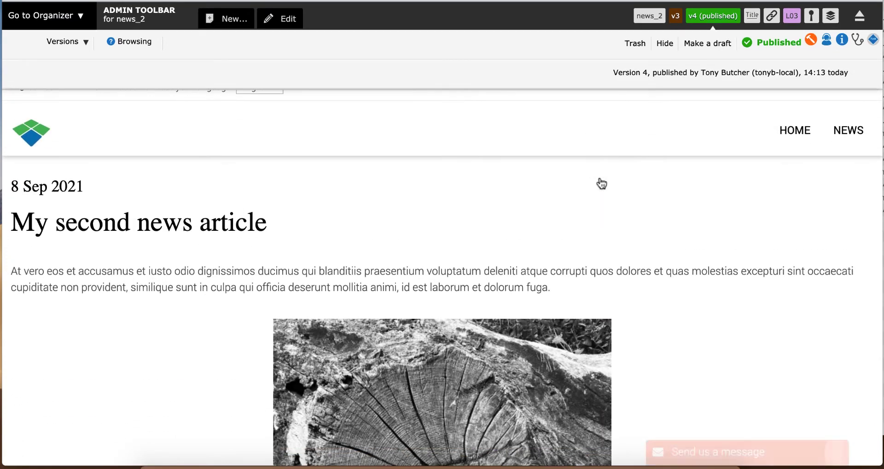
left_click(287, 20)
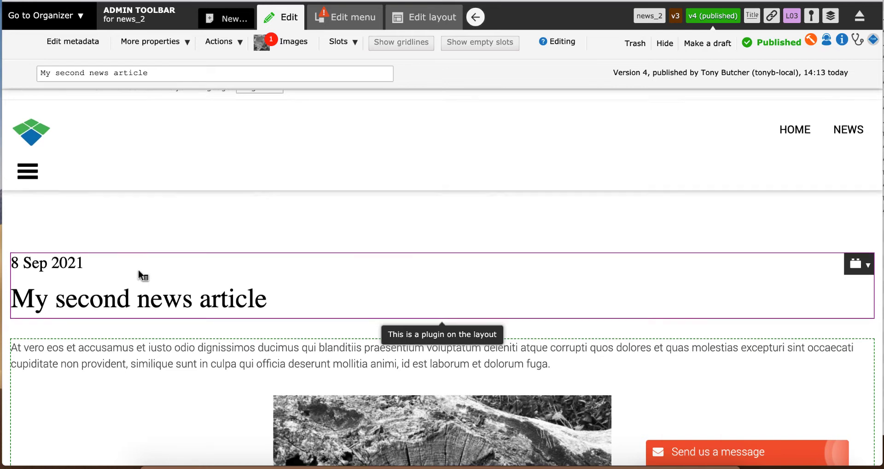
scroll(139, 275, "down", 3)
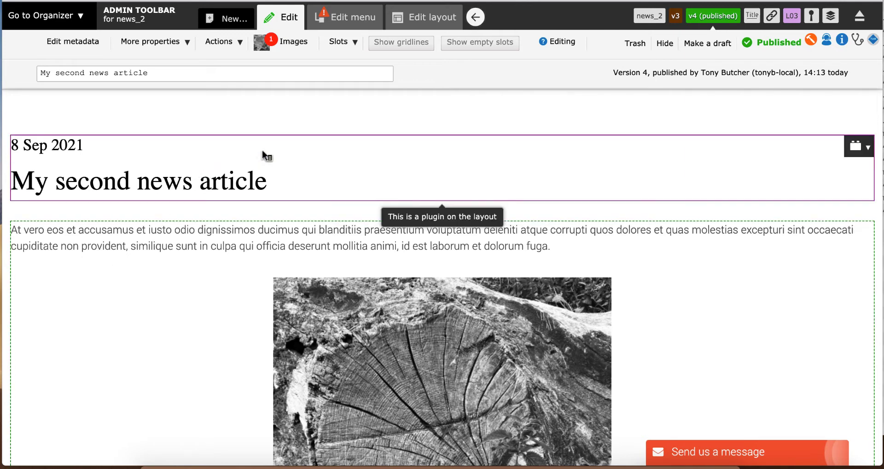
Step: Switch to Layout mode and review the P33 Meta Data plugin settings, closing without saving
left_click(410, 163)
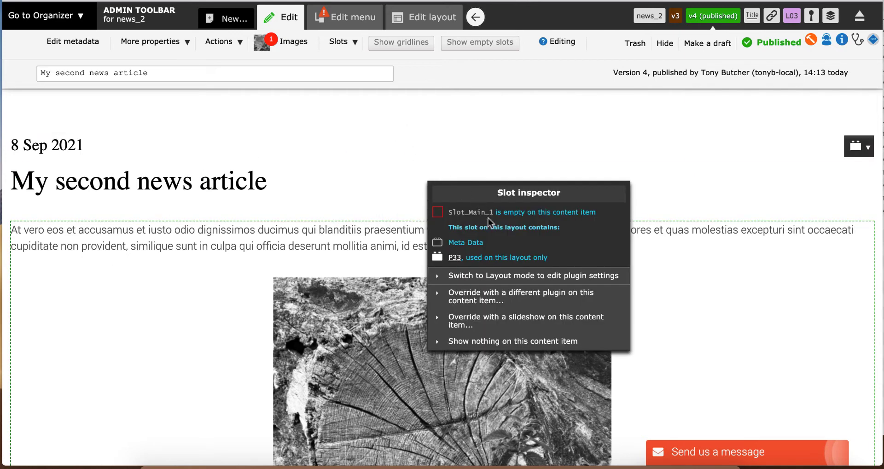
left_click(531, 279)
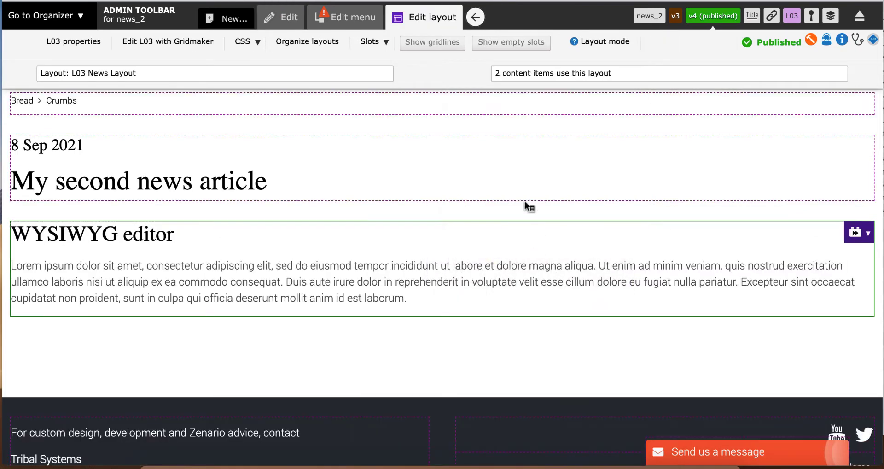
left_click(476, 150)
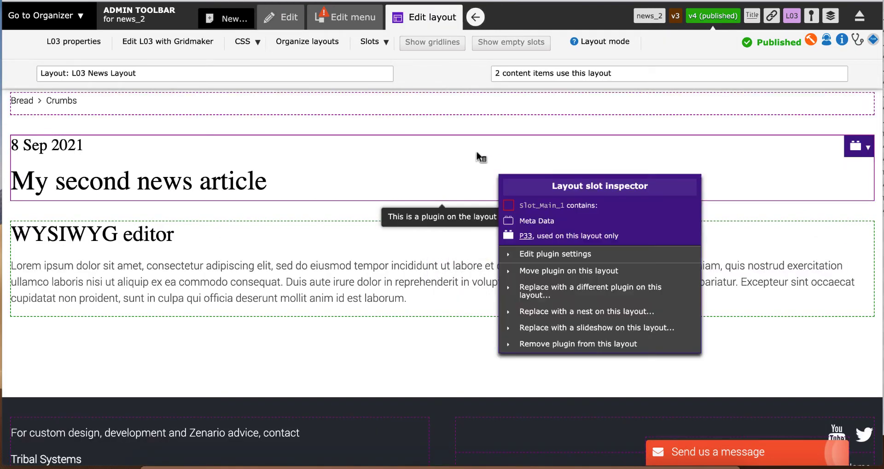
left_click(547, 255)
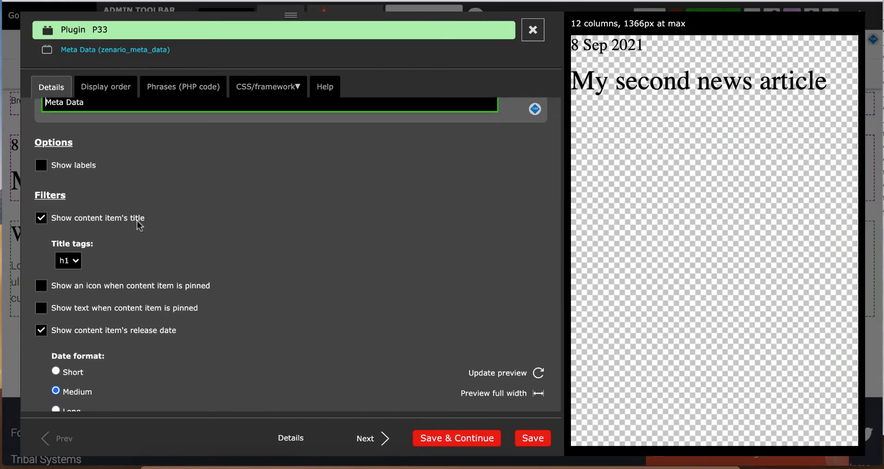
scroll(145, 335, "down", 2)
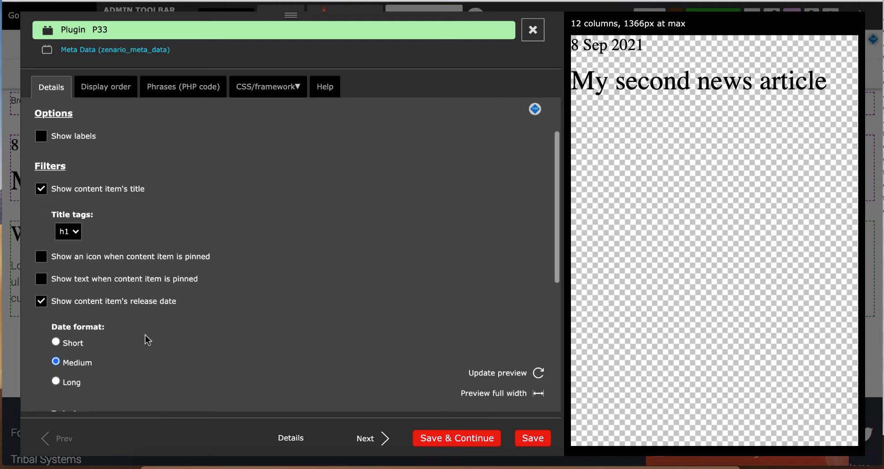
scroll(134, 306, "down", 5)
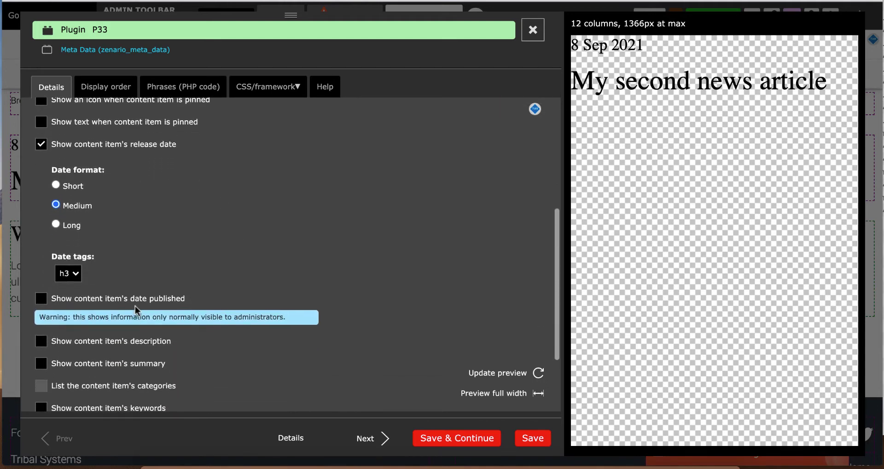
scroll(134, 306, "up", 3)
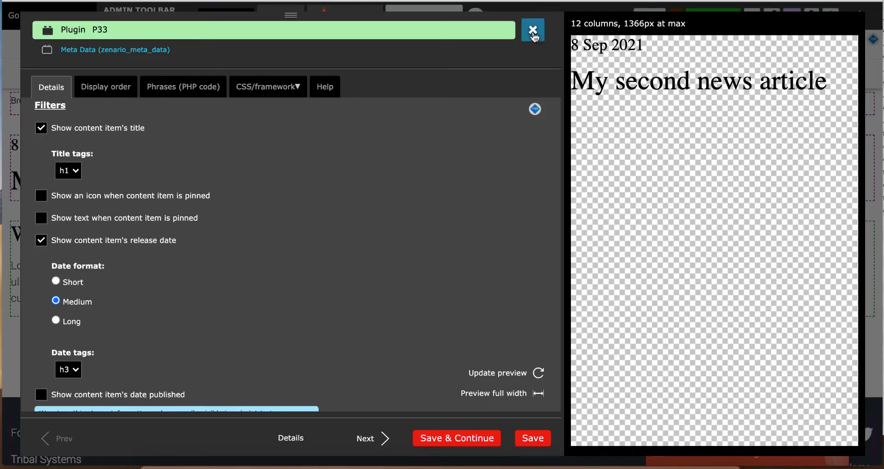
left_click(533, 31)
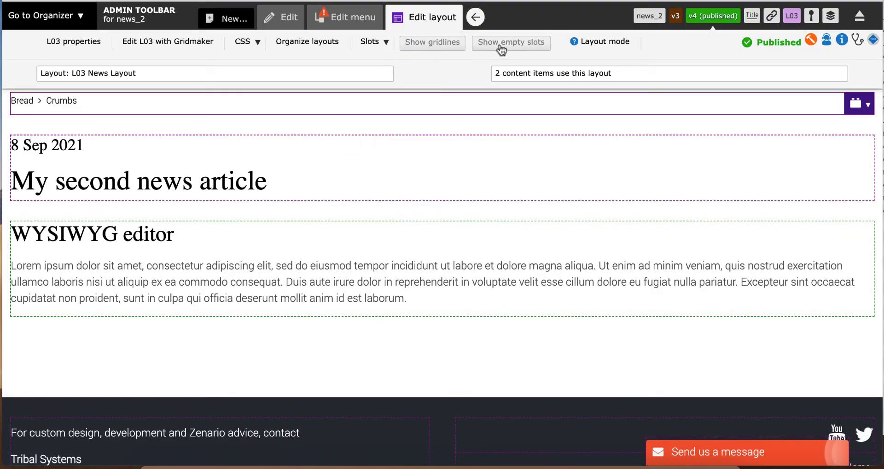
left_click(476, 19)
scroll(494, 326, "up", 2)
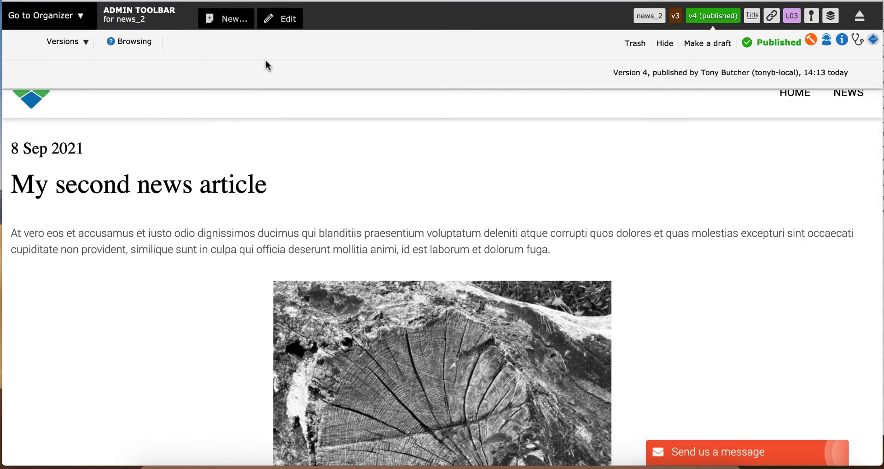
Step: Put the news_2 article back into edit mode, then go to the Organizer
left_click(274, 20)
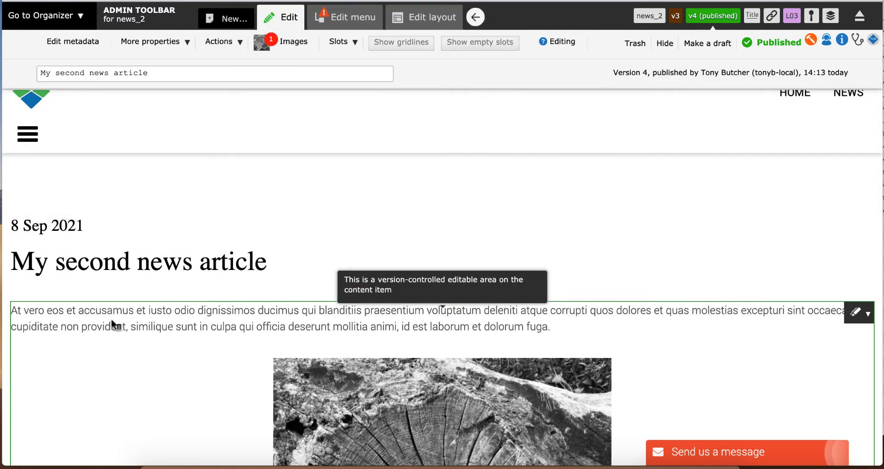
scroll(177, 388, "down", 3)
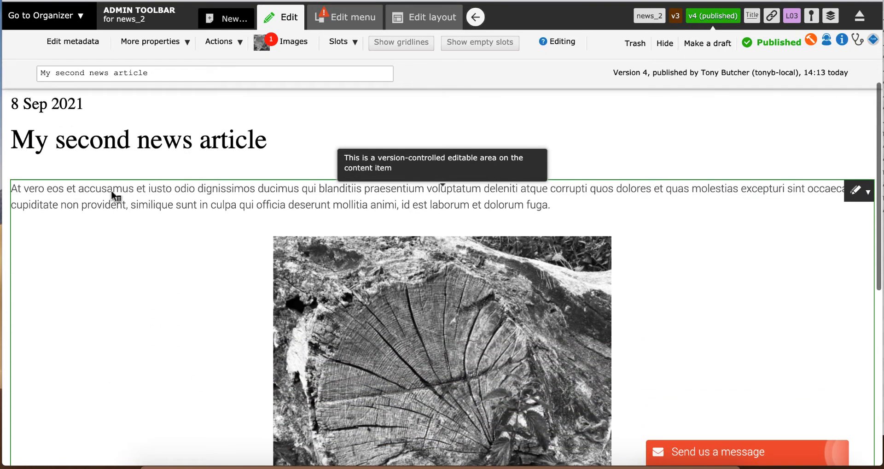
scroll(114, 259, "down", 5)
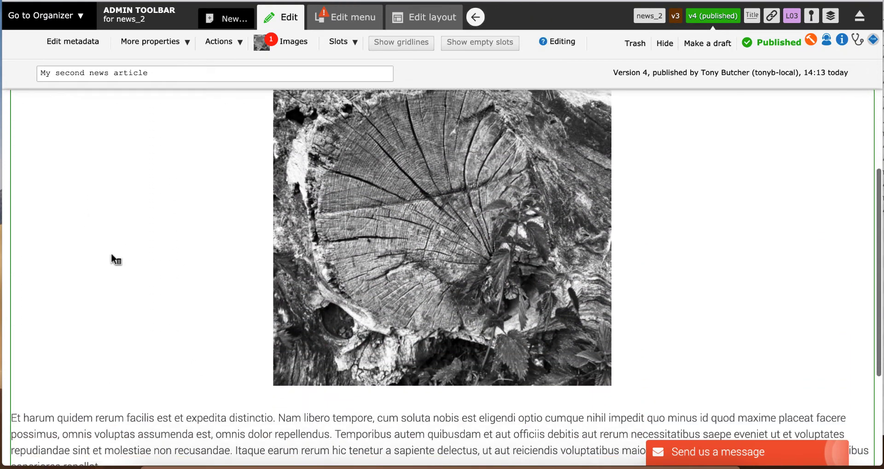
scroll(113, 256, "up", 8)
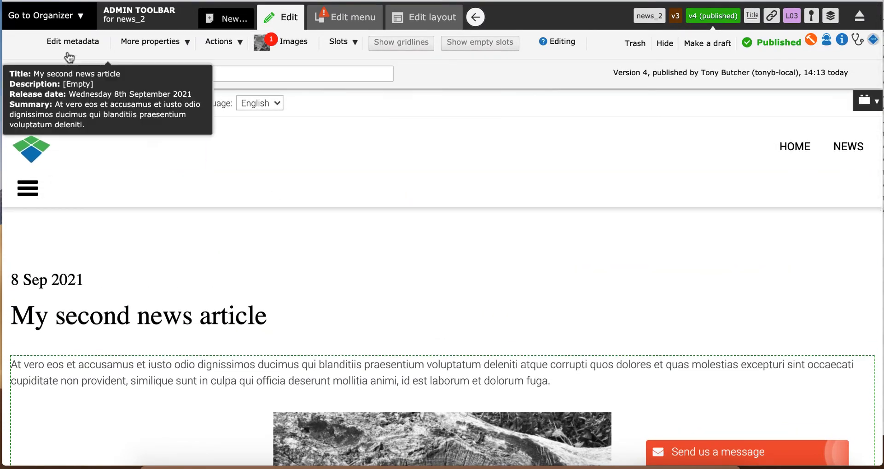
left_click(49, 22)
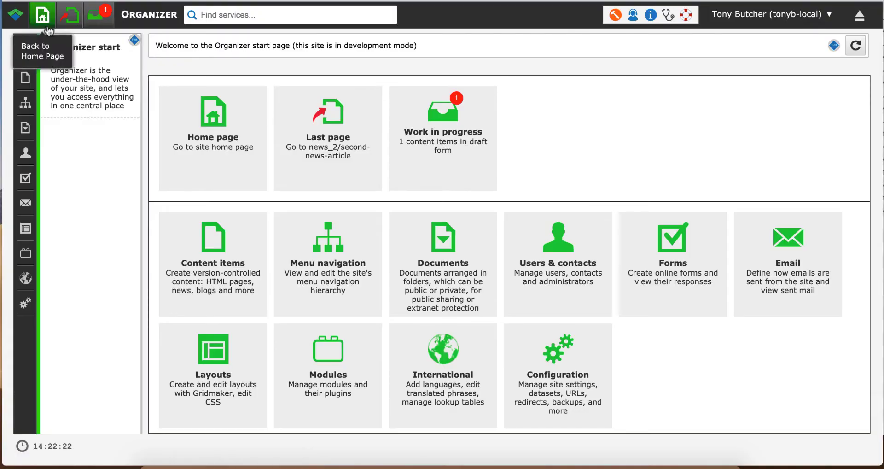
Step: In Settings for news articles, switch on Enable writer profile and save
left_click(25, 80)
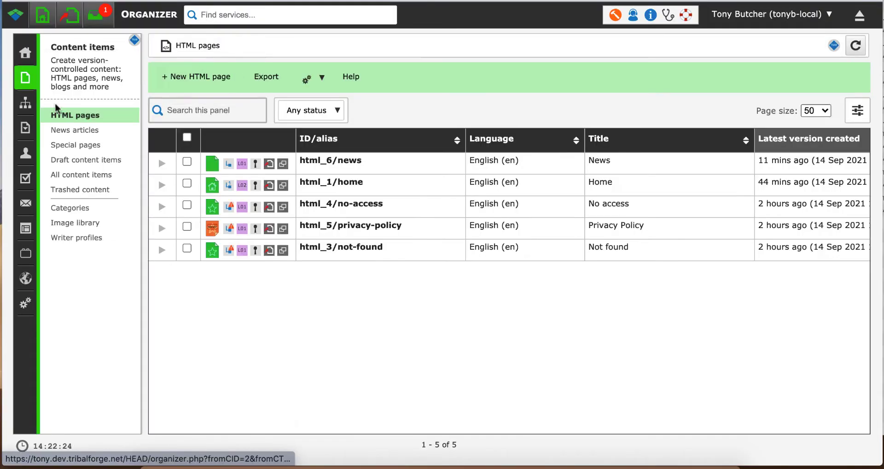
left_click(69, 133)
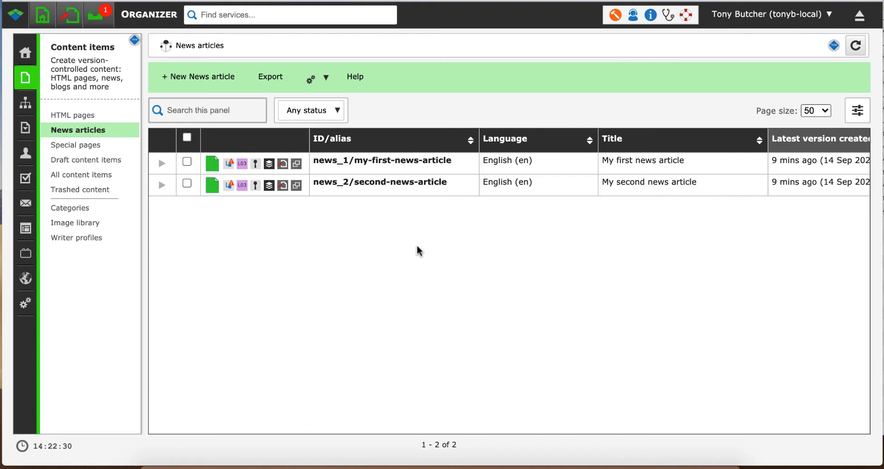
left_click(323, 81)
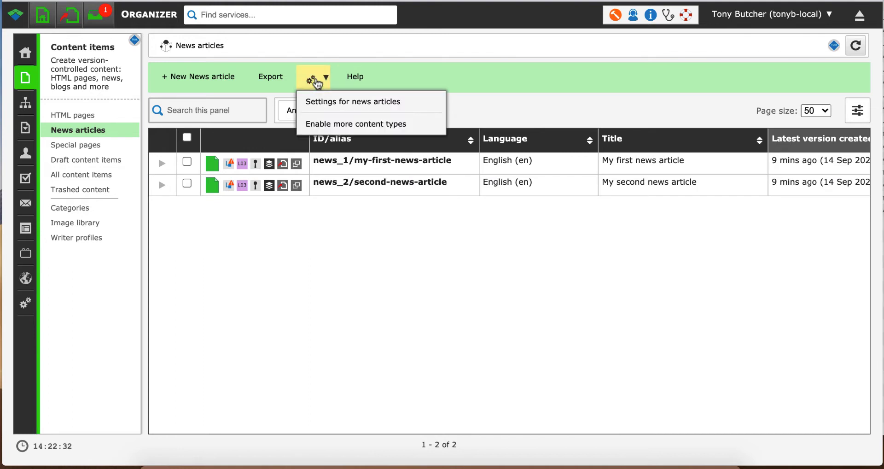
left_click(369, 106)
scroll(466, 197, "down", 10)
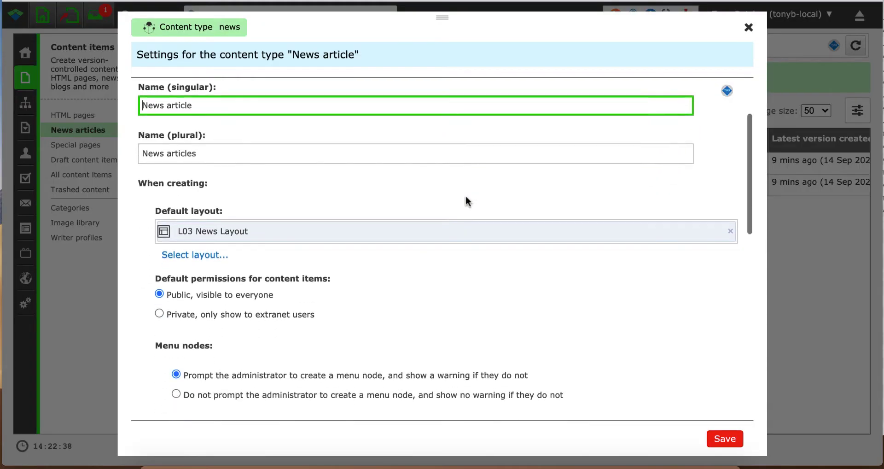
scroll(465, 195, "down", 5)
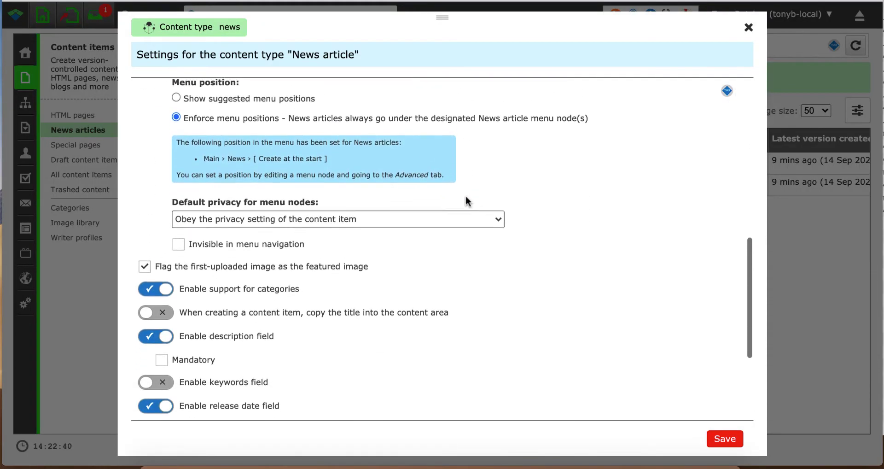
scroll(466, 202, "down", 1)
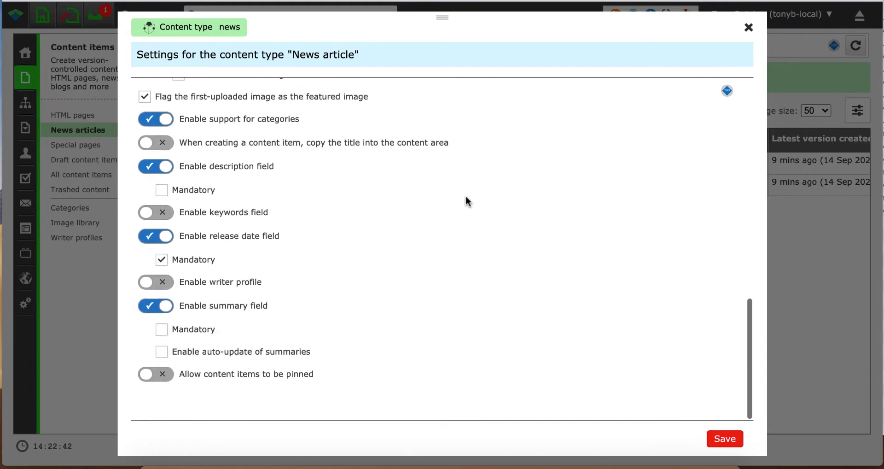
mouse_move(199, 284)
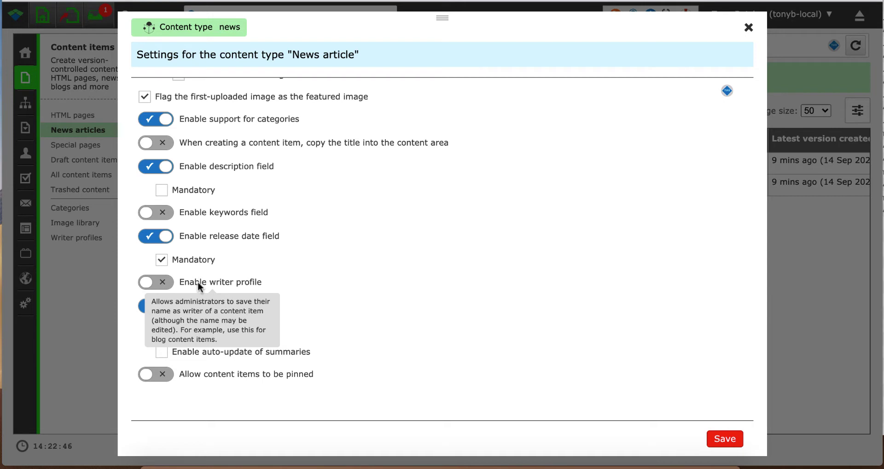
left_click(164, 283)
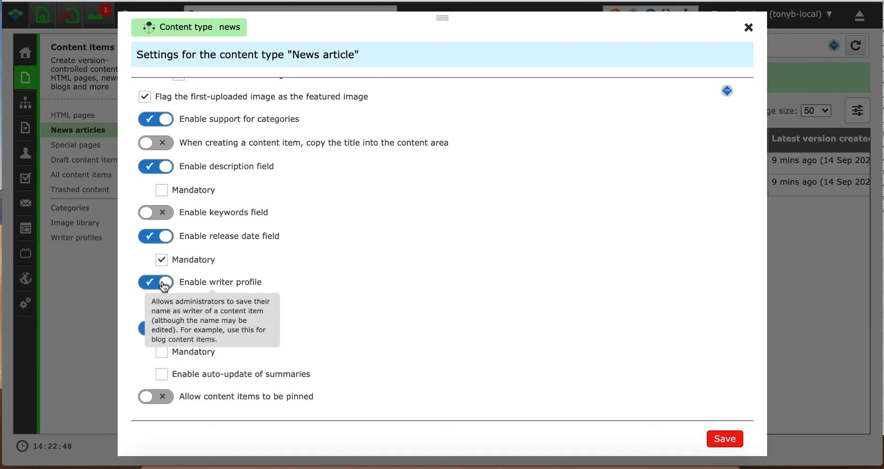
left_click(724, 438)
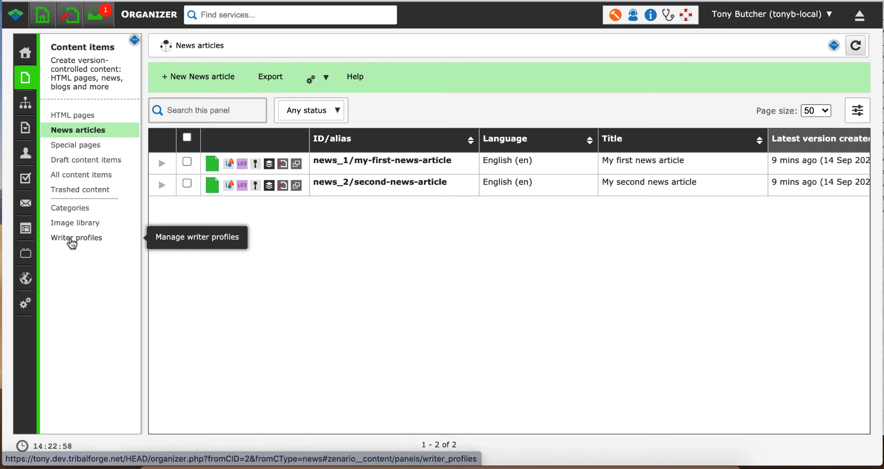
Step: Create a writer profile of type Administrator linked to the site's admin account
left_click(72, 238)
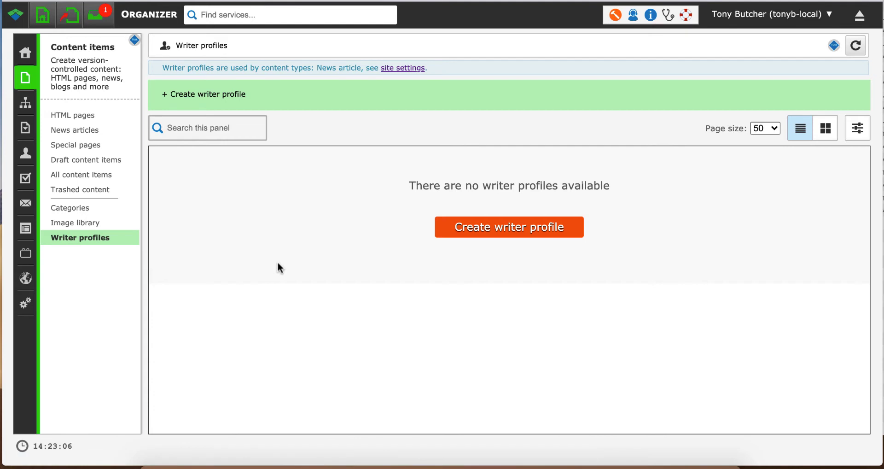
left_click(505, 231)
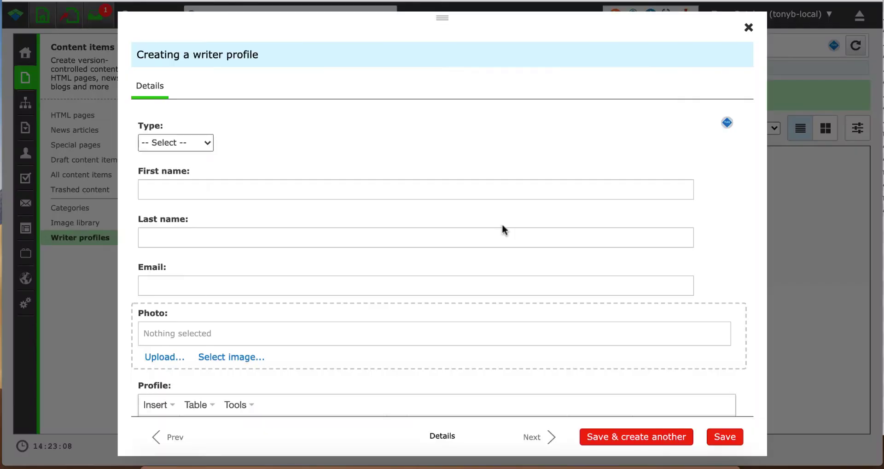
left_click(198, 143)
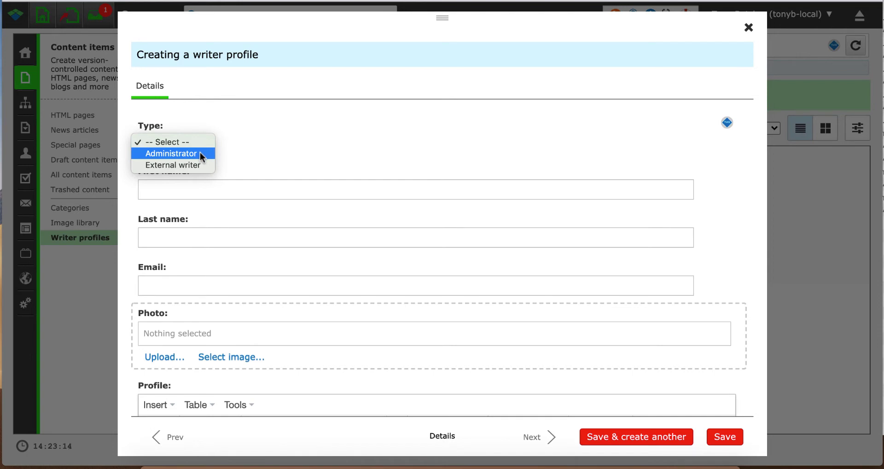
left_click(200, 153)
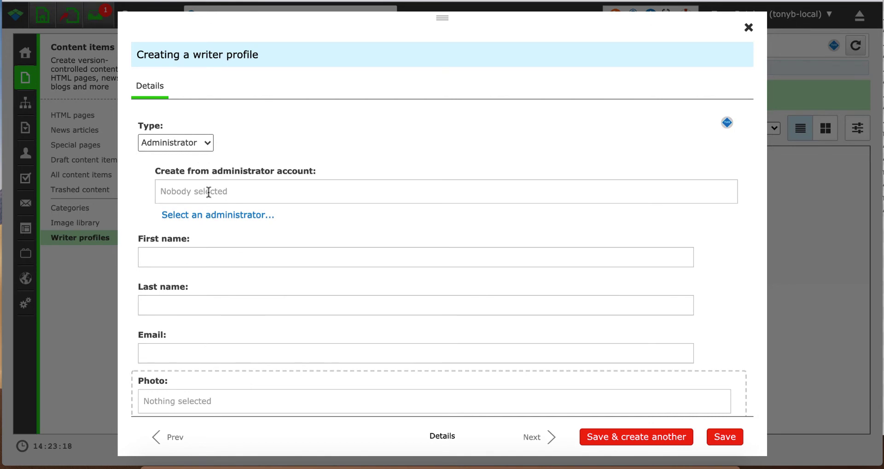
left_click(207, 191)
type("tony")
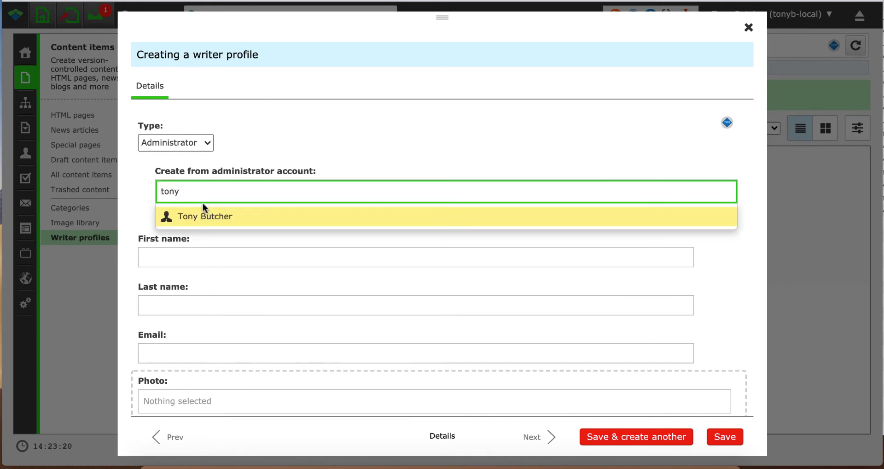
left_click(199, 219)
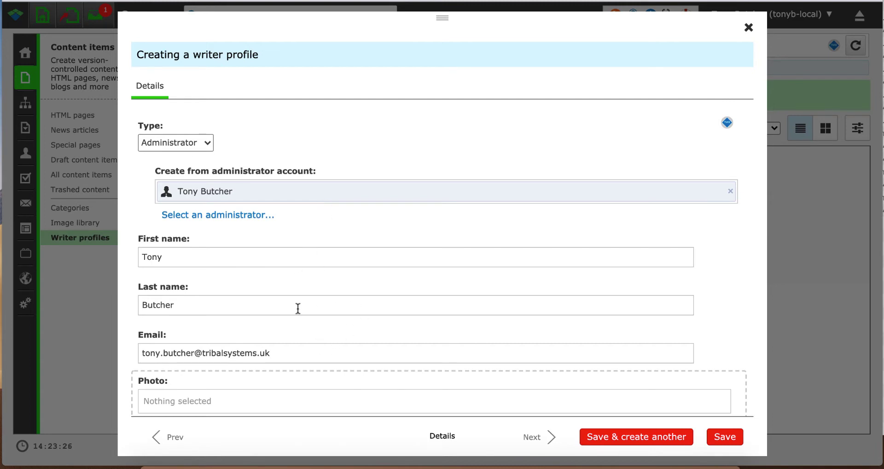
Step: Clear the profile's email address and upload writer.jpg as the writer's photo
triple_click(300, 353)
key("BackSpace")
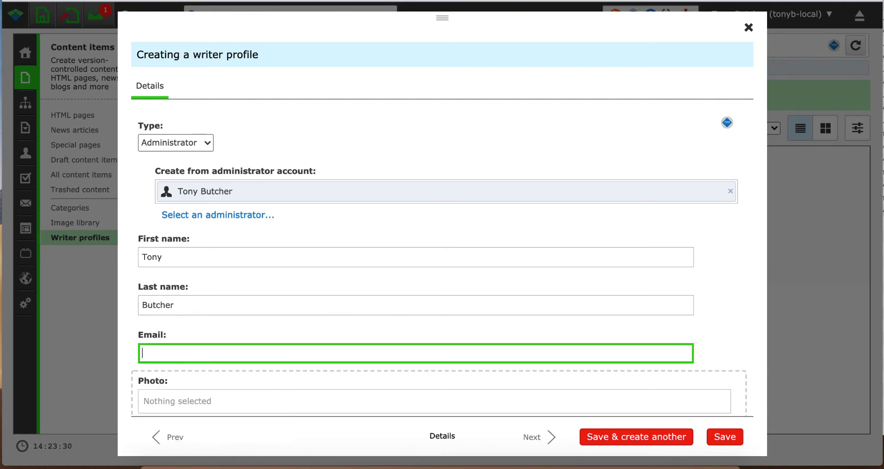
scroll(360, 263, "down", 3)
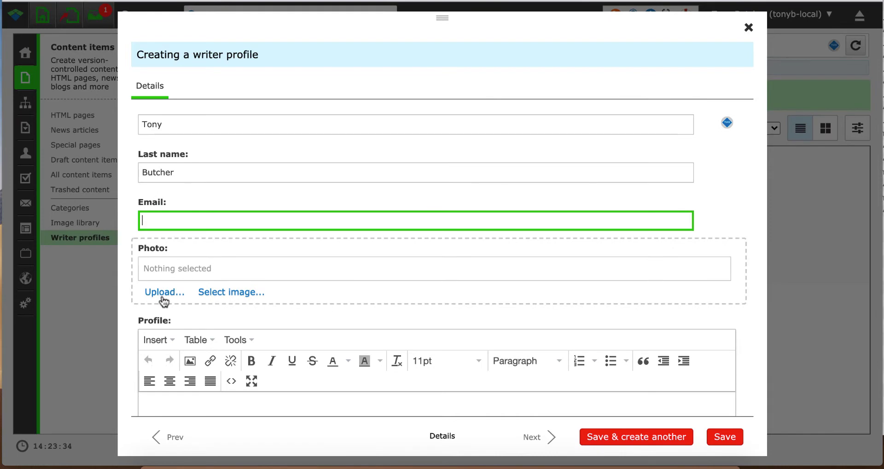
left_click(163, 298)
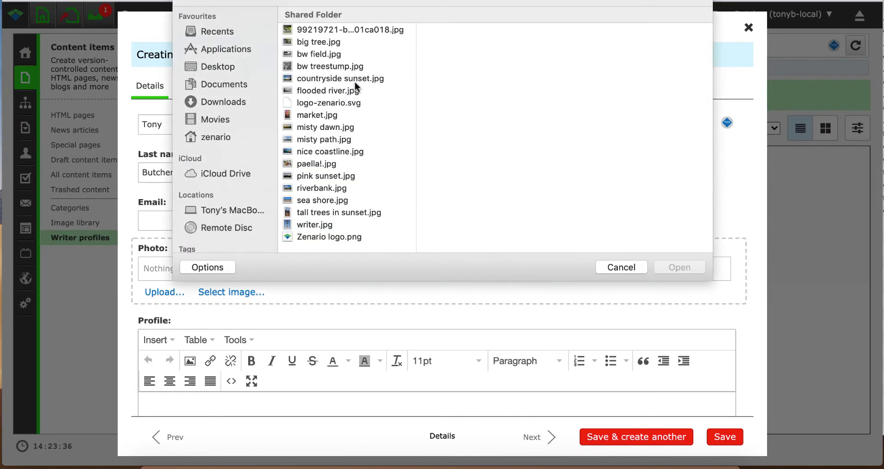
left_click(308, 224)
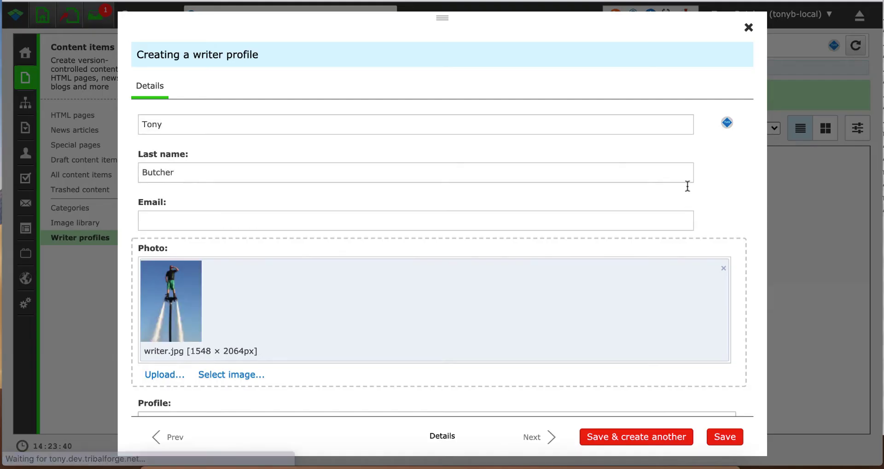
Step: Make 'on this site' bold in the bio, save the profile, and begin another
scroll(687, 175, "down", 3)
scroll(687, 165, "down", 2)
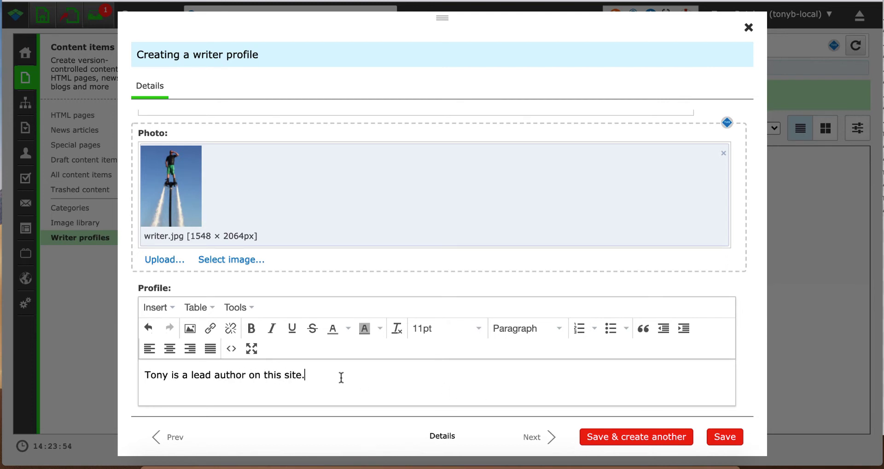
left_click_drag(308, 375, 250, 375)
left_click(252, 328)
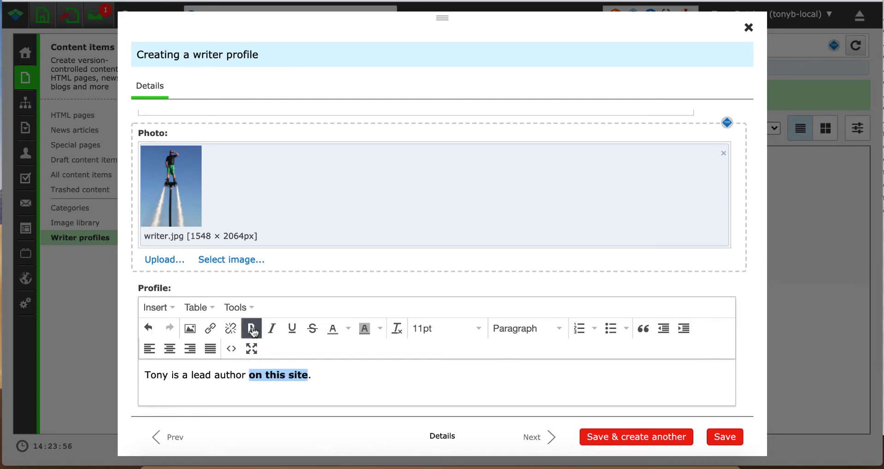
left_click(725, 440)
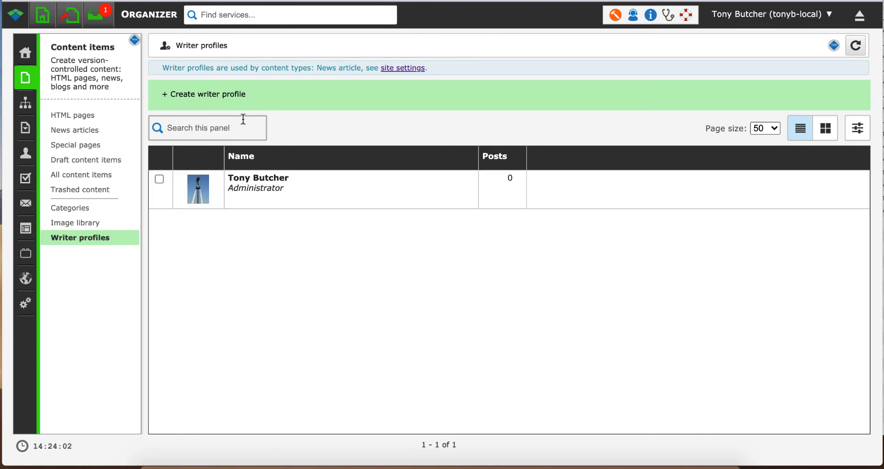
left_click(214, 103)
Step: Make the new profile an External writer and enter the writer's first and last name
left_click(195, 145)
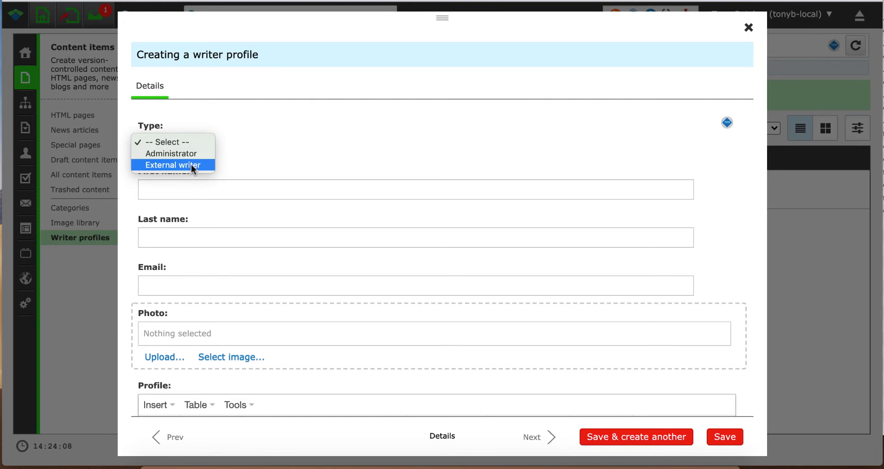
left_click(191, 164)
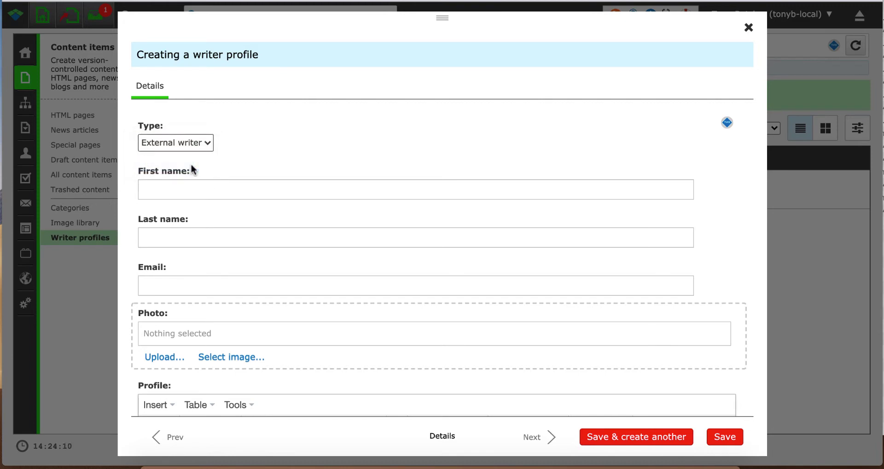
left_click(209, 188)
type("Cel")
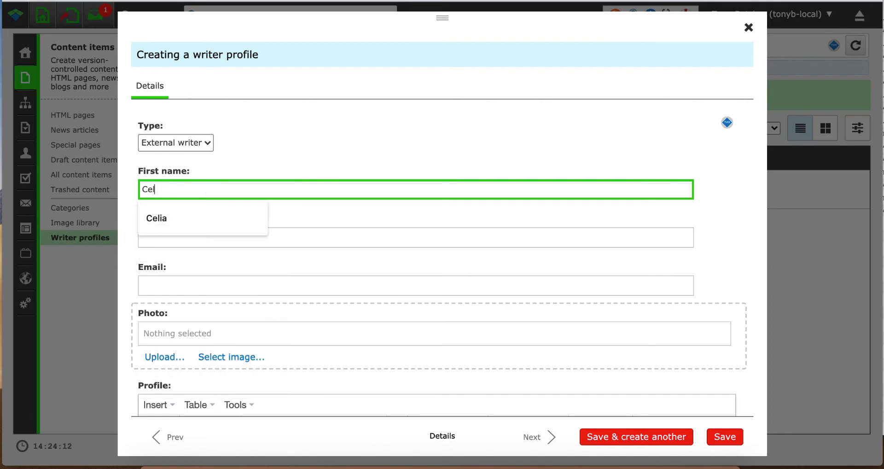
type("i")
left_click(175, 219)
left_click(192, 234)
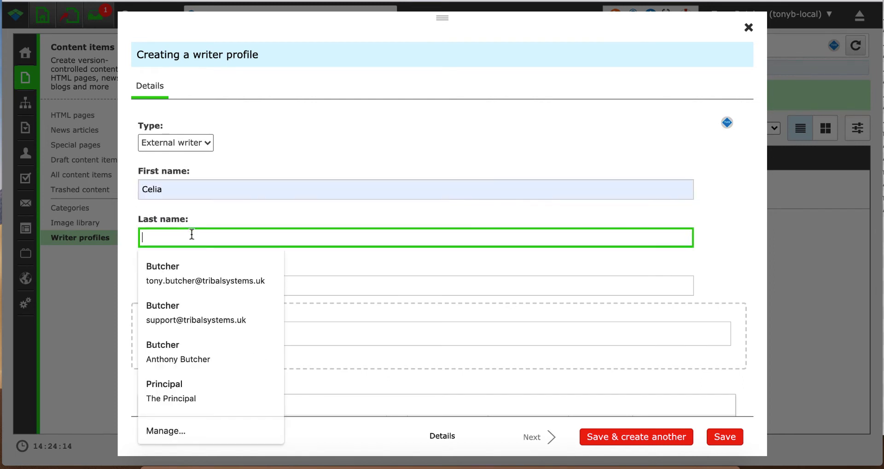
type("Smith")
key("Tab")
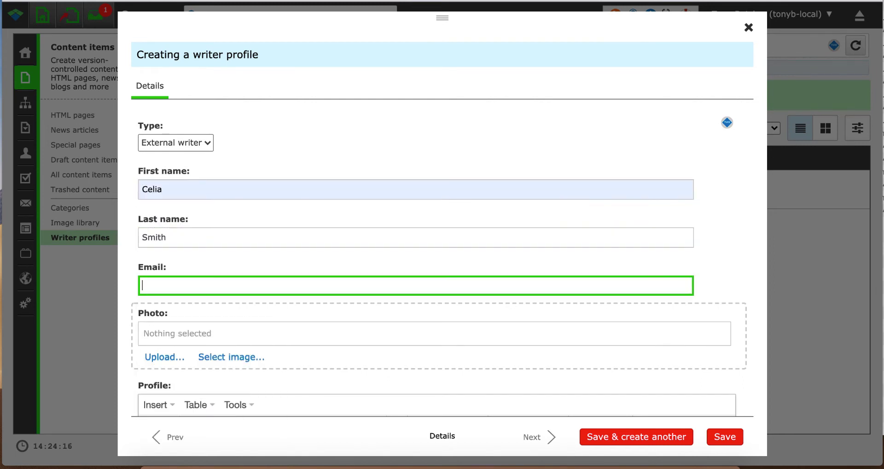
scroll(274, 269, "down", 3)
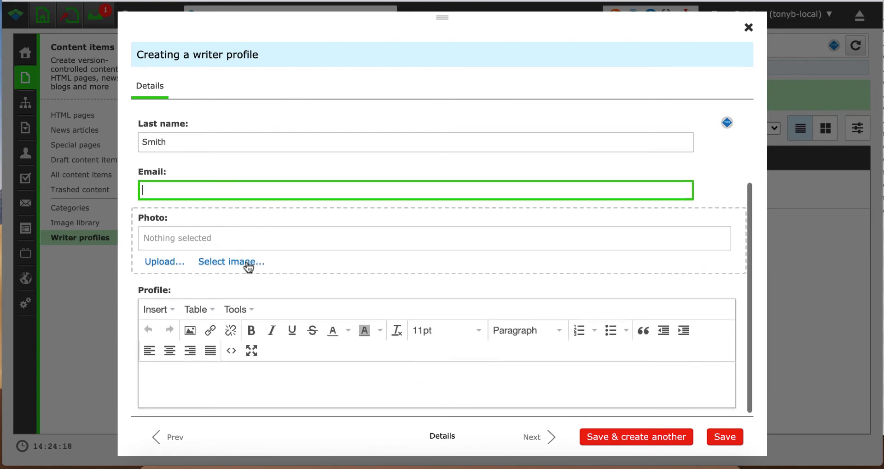
Step: Use Zenario logo.png as the photo, add a one-line profile, and save
left_click(164, 262)
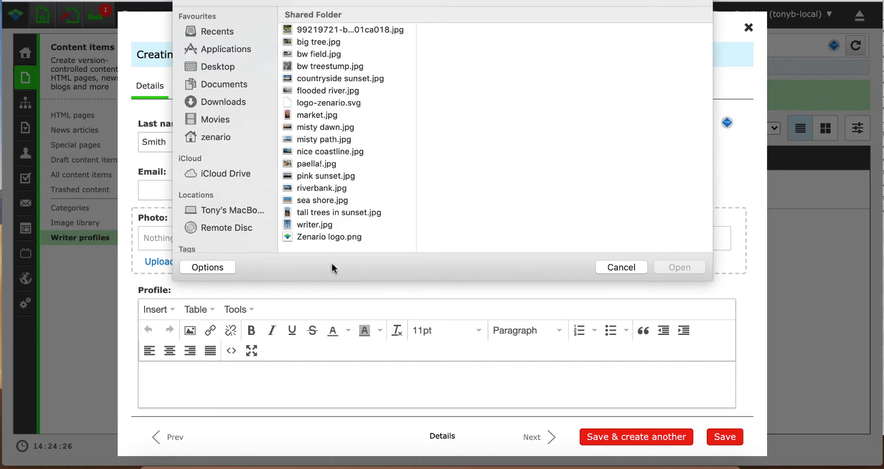
left_click(309, 236)
left_click(679, 267)
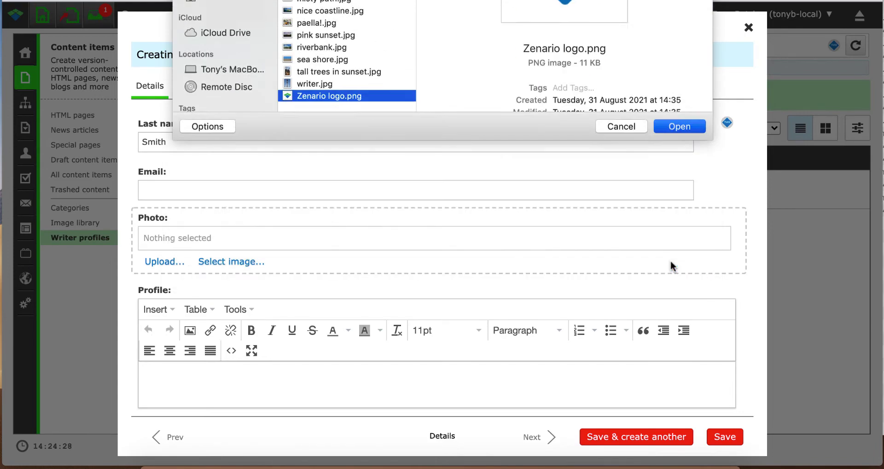
scroll(670, 260, "down", 3)
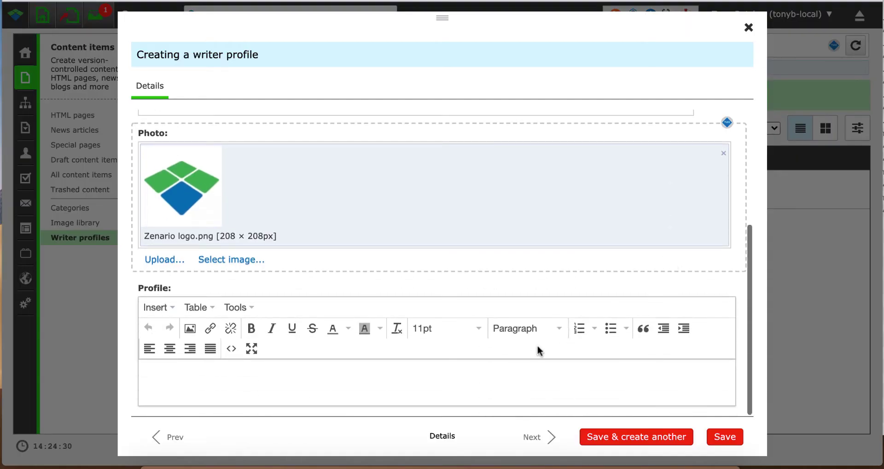
left_click(507, 382)
type("contributor.")
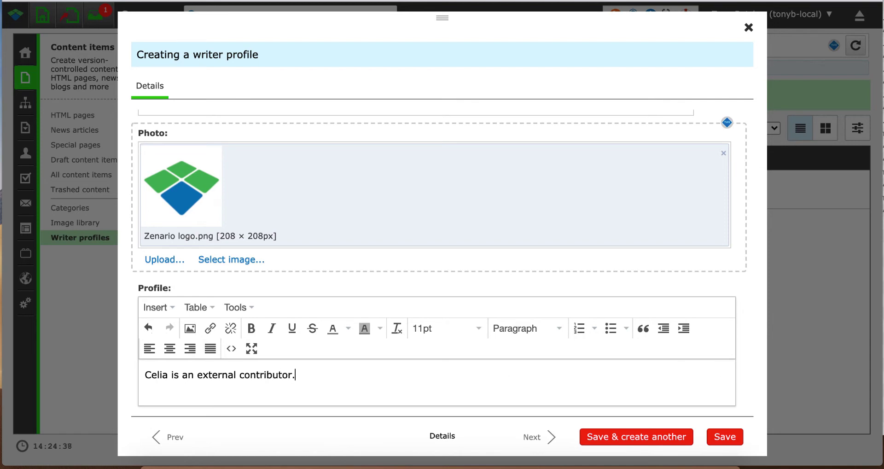
left_click(728, 439)
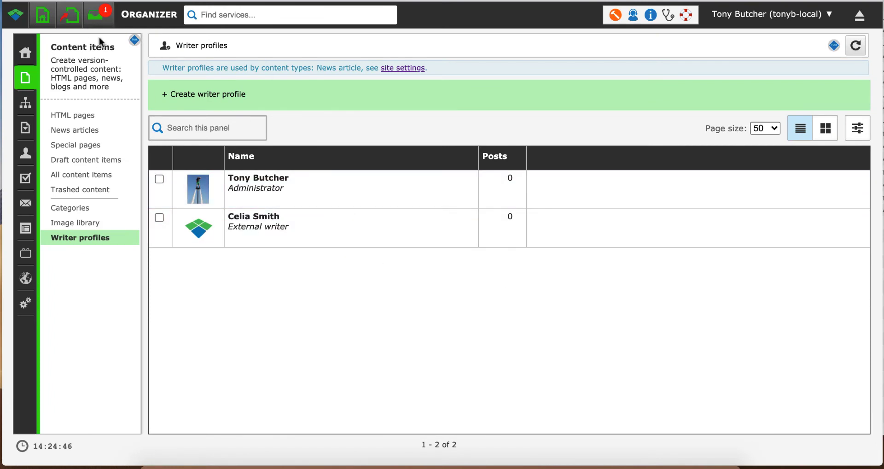
Step: Return from Organizer to the news_2 article and toggle edit mode off and back on
left_click(70, 21)
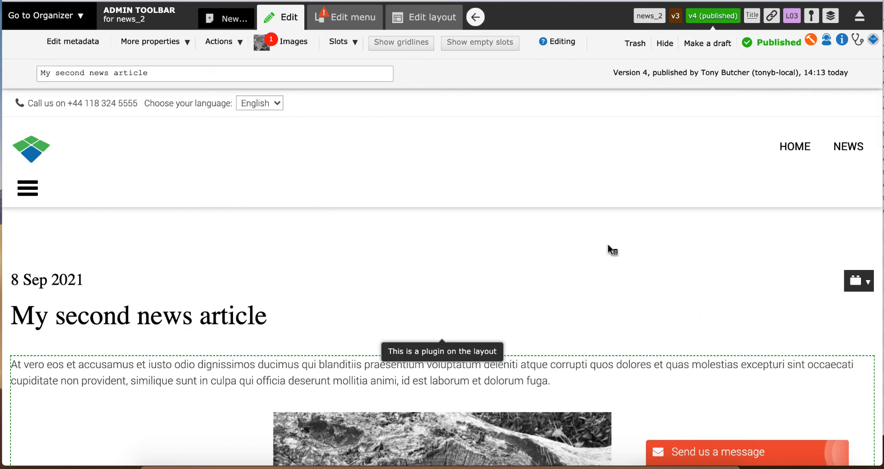
left_click(476, 17)
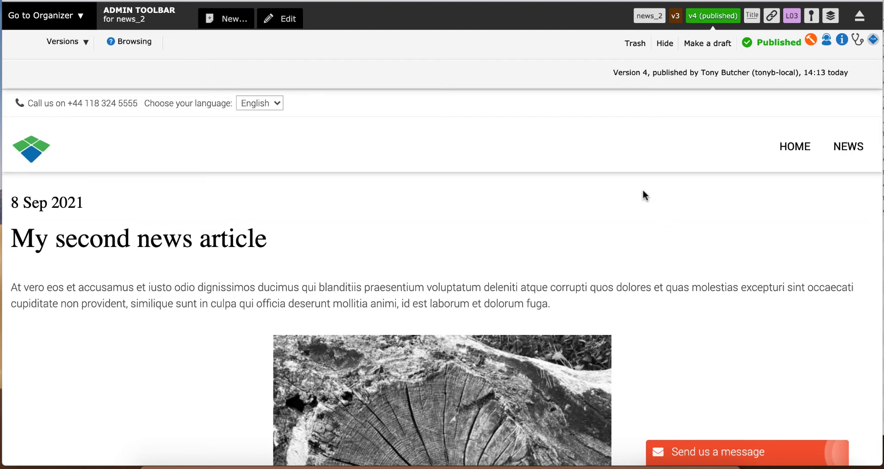
scroll(644, 193, "down", 1)
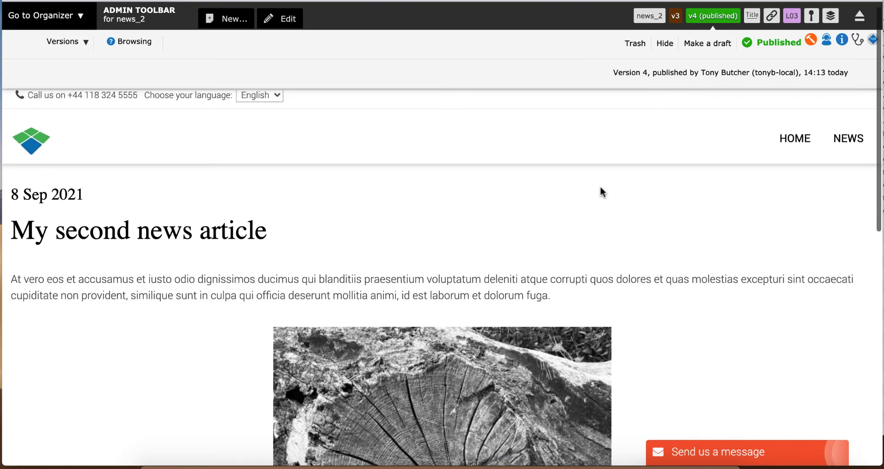
left_click(288, 21)
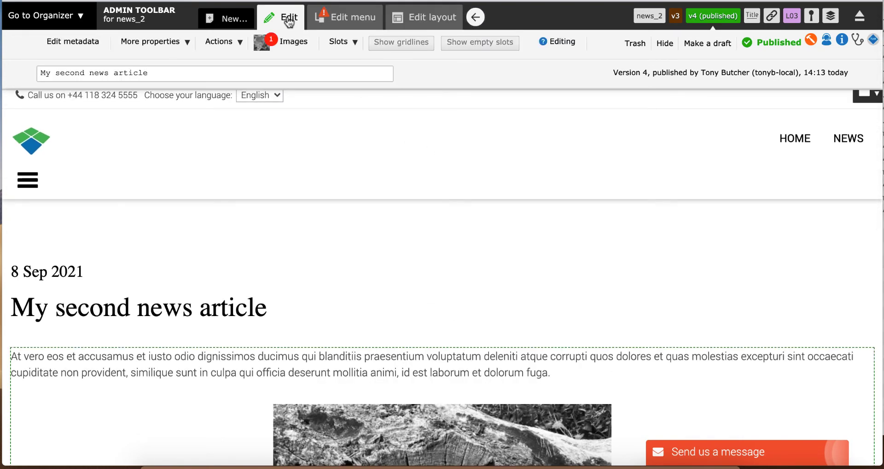
Step: Switch news_2 to layout mode, check its slots, and open L03 News Layout in Gridmaker
left_click(419, 22)
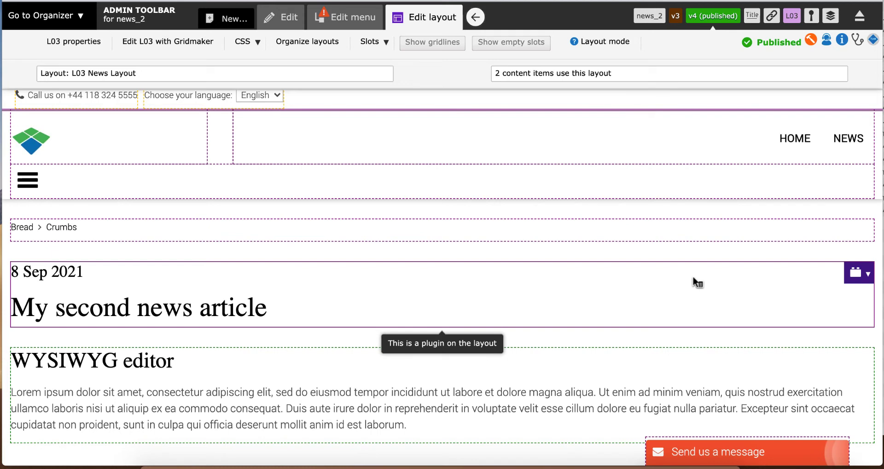
scroll(697, 282, "down", 3)
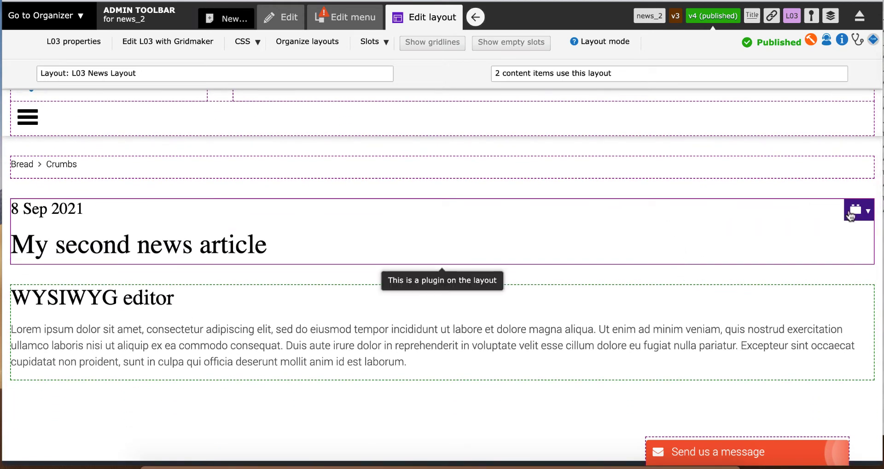
left_click(855, 214)
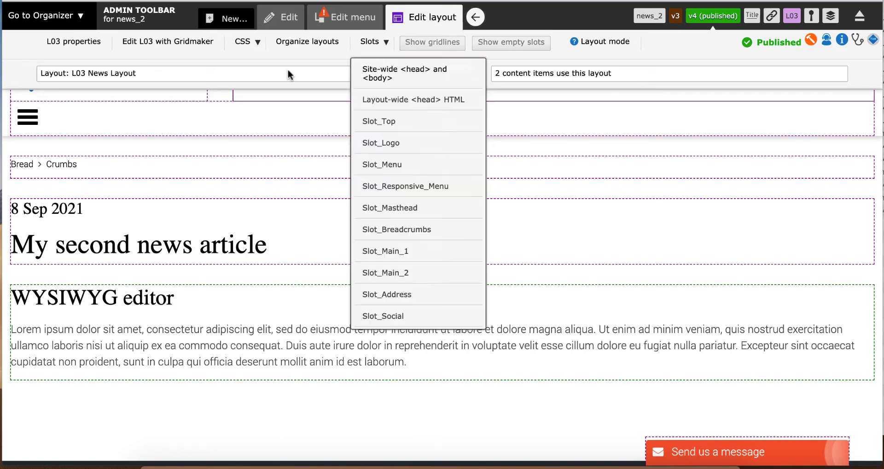
left_click(160, 46)
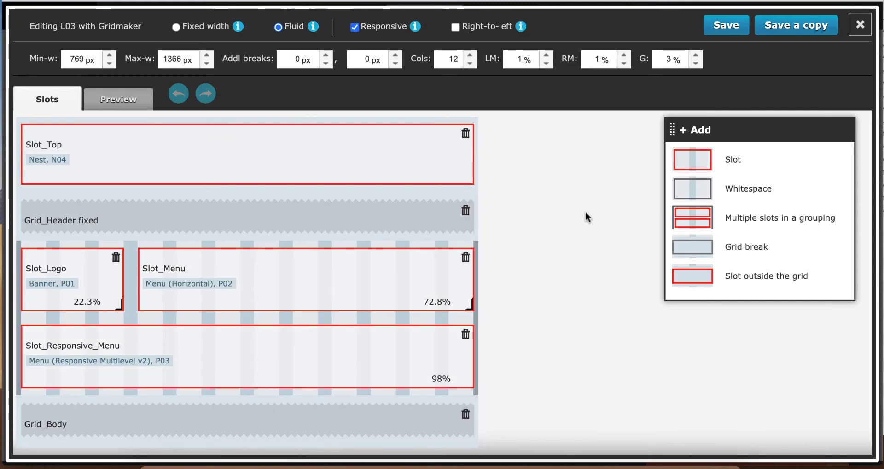
Step: Drop Grouping_BN (Slot_YA, Slot_PT) below Slot_Breadcrumbs and resize it to 64.3%
scroll(584, 211, "down", 5)
scroll(585, 211, "down", 3)
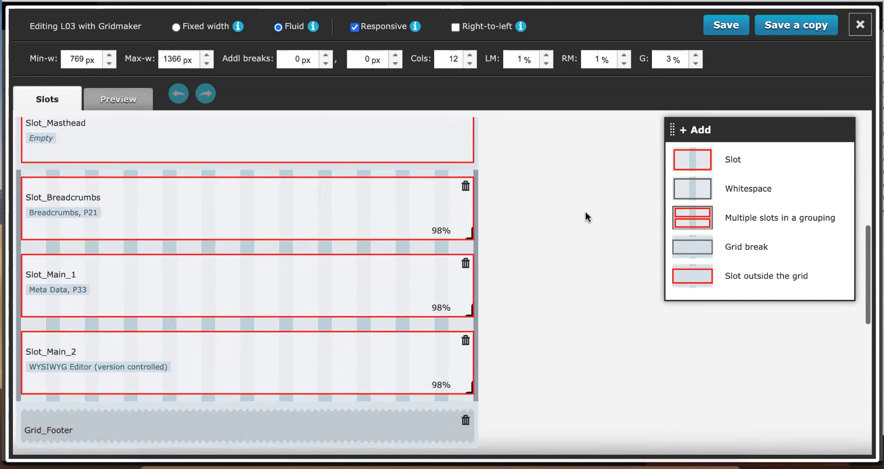
scroll(585, 211, "up", 1)
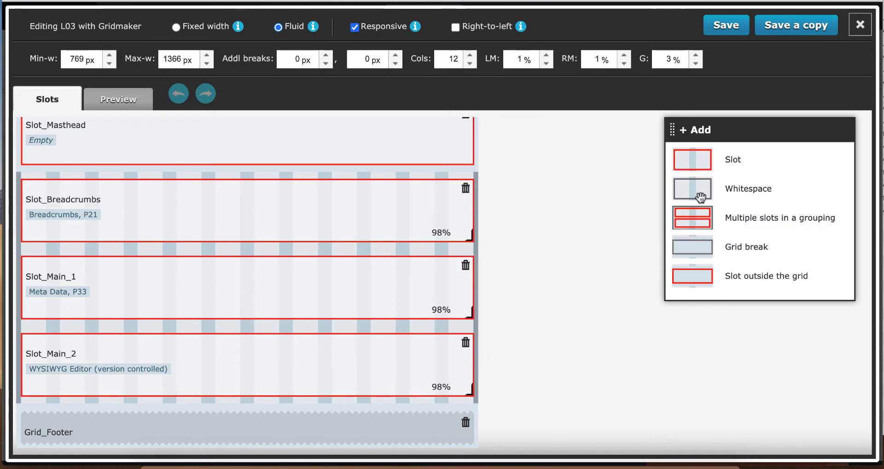
left_click_drag(696, 219, 164, 259)
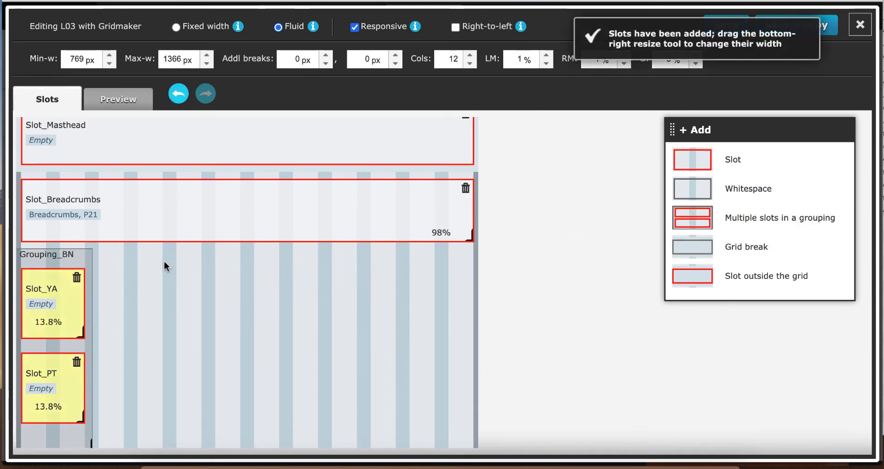
scroll(102, 384, "down", 3)
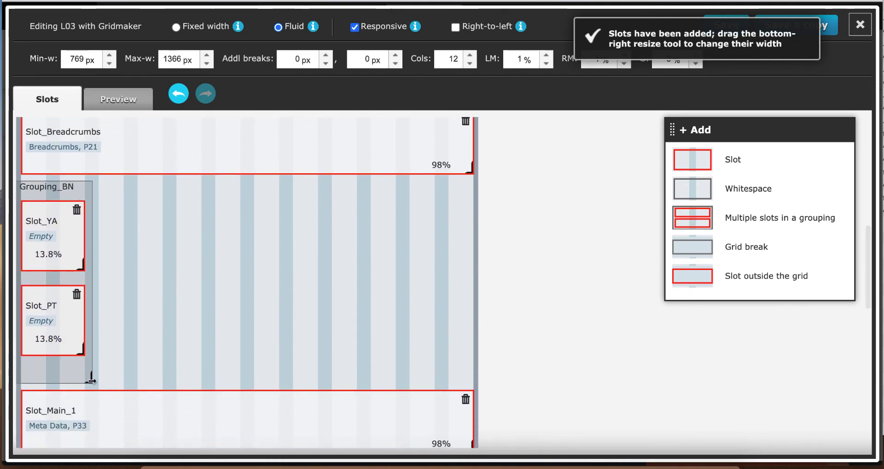
left_click_drag(120, 381, 334, 372)
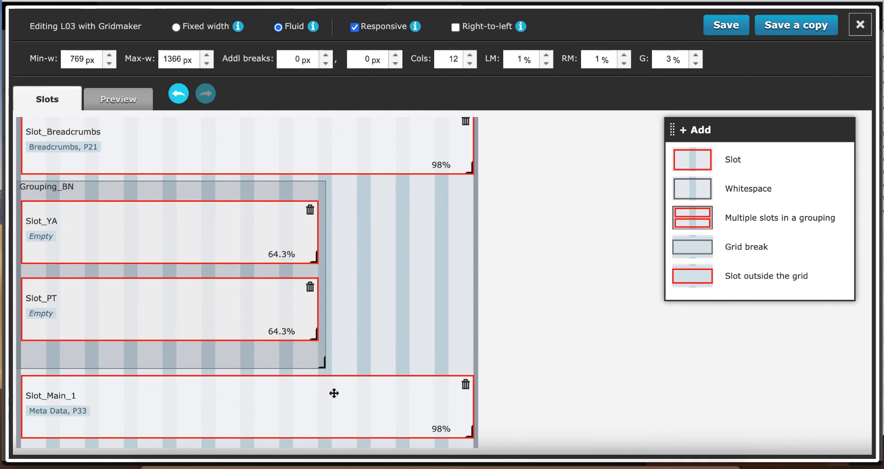
Step: Delete the old Slot_Main_1 and rename Slot_YA to Slot_Main_1
left_click(466, 384)
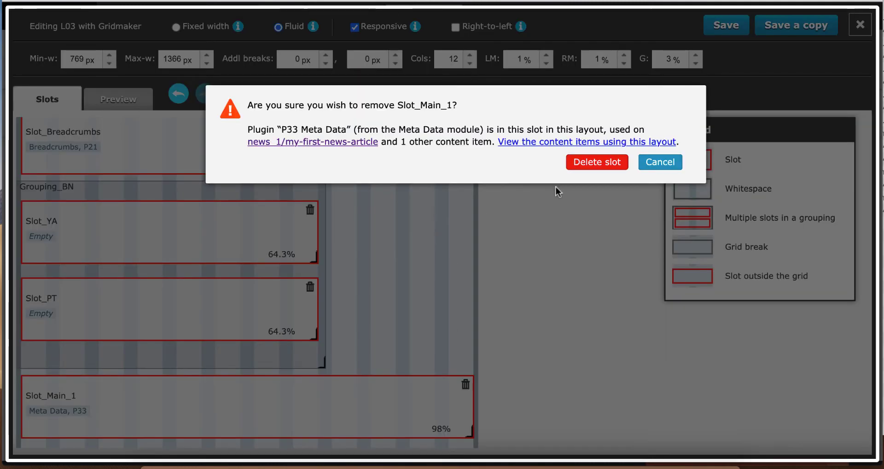
left_click(590, 164)
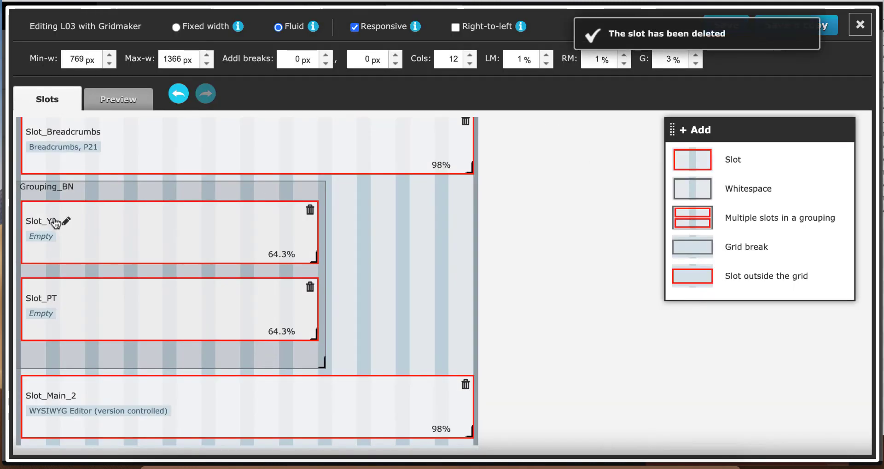
left_click(62, 223)
left_click_drag(301, 174, 330, 173)
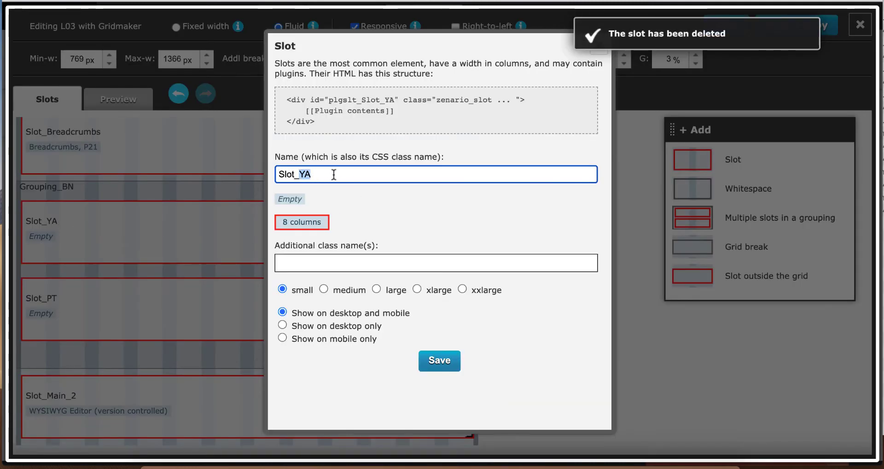
type("Main_1")
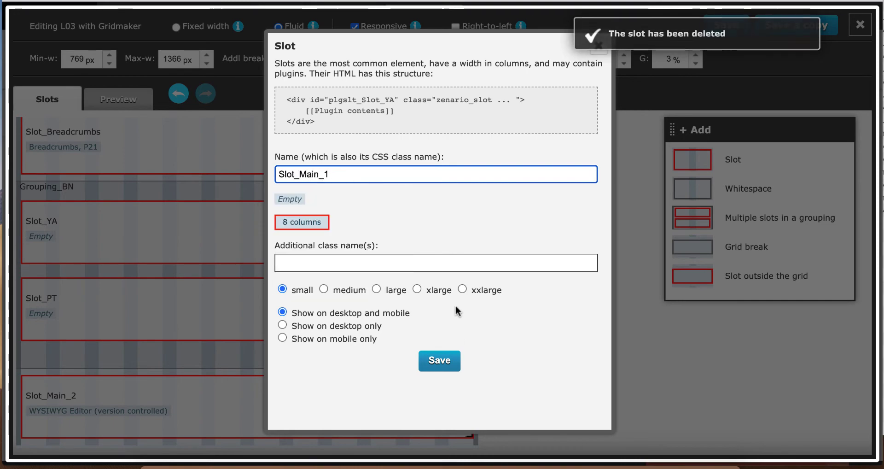
left_click(440, 361)
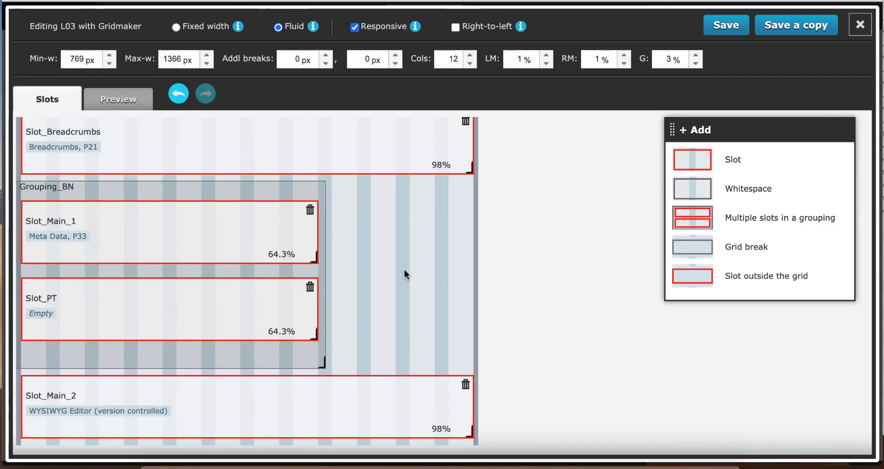
scroll(326, 247, "down", 2)
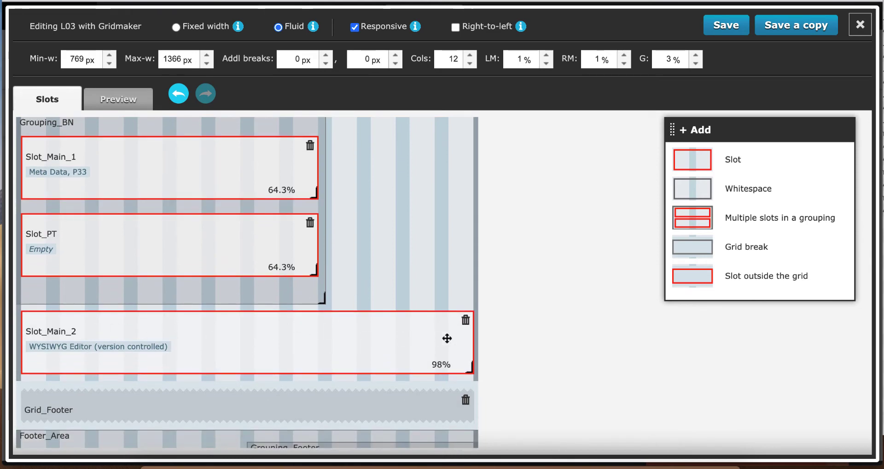
Step: Delete the old Slot_Main_2, rename Slot_PT to Slot_Main_2, and add a slot beside the grouping
left_click(466, 320)
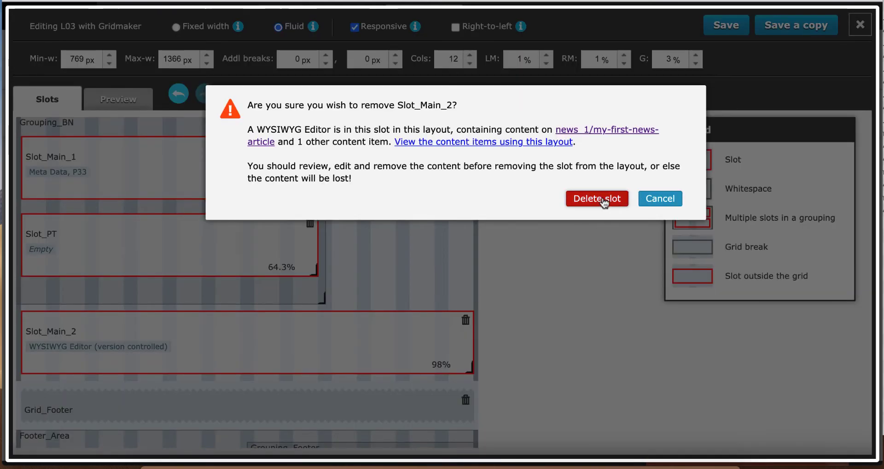
left_click(602, 200)
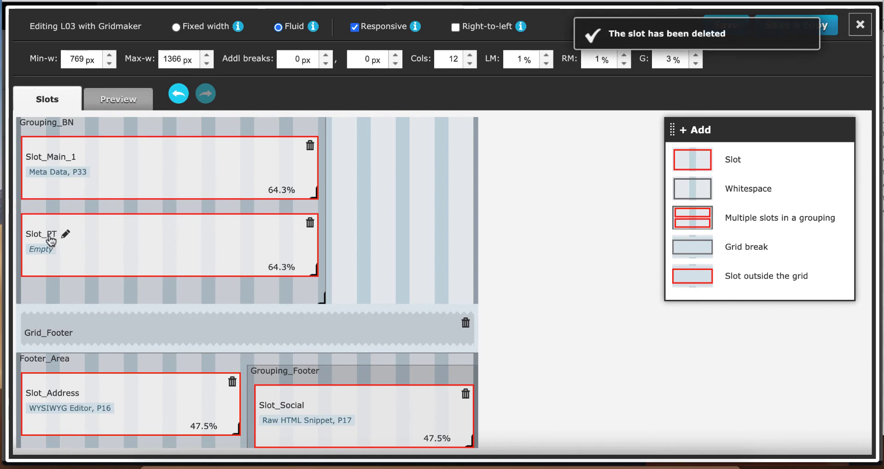
left_click(50, 241)
left_click_drag(298, 174, 330, 173)
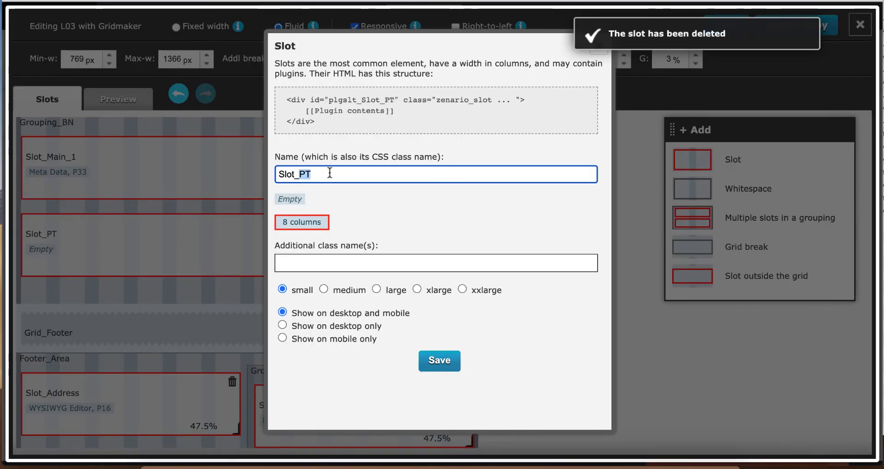
type("Main_2")
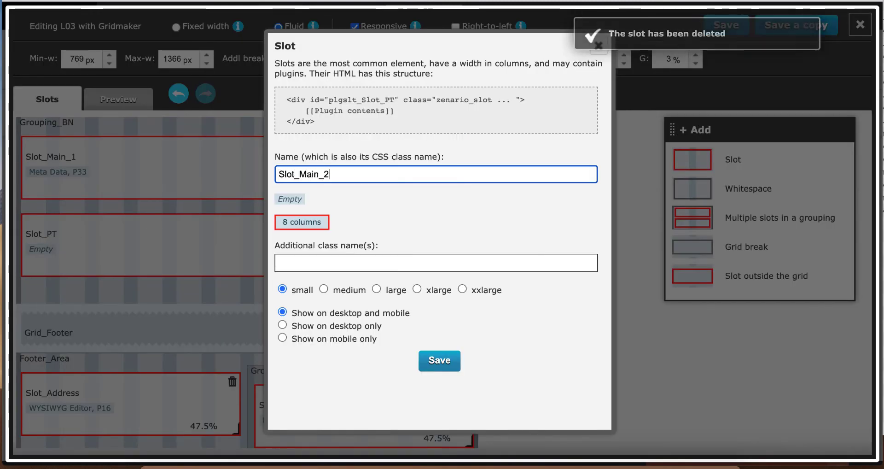
left_click(440, 360)
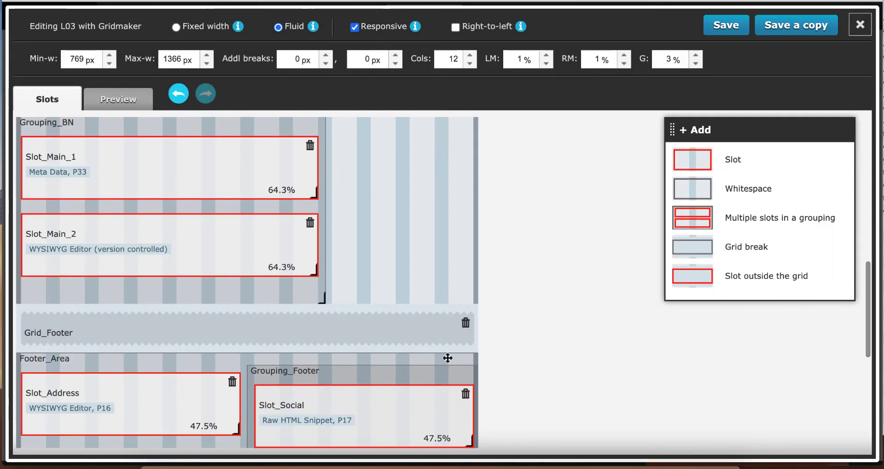
scroll(575, 304, "up", 3)
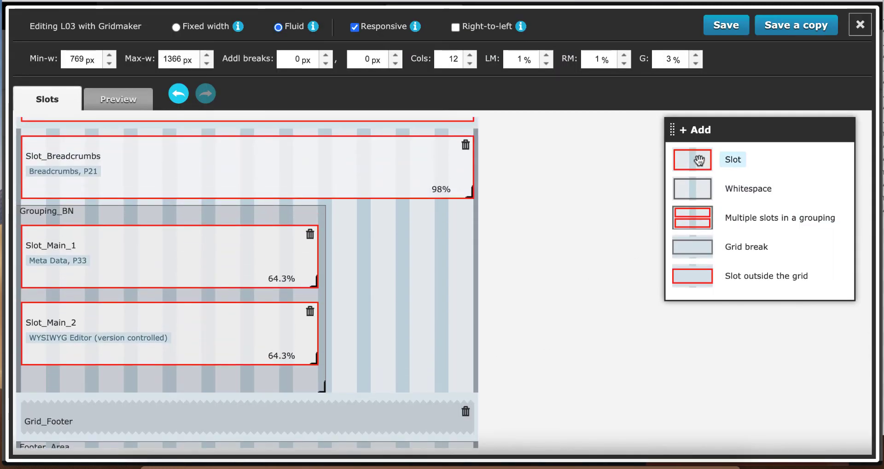
left_click_drag(700, 159, 355, 233)
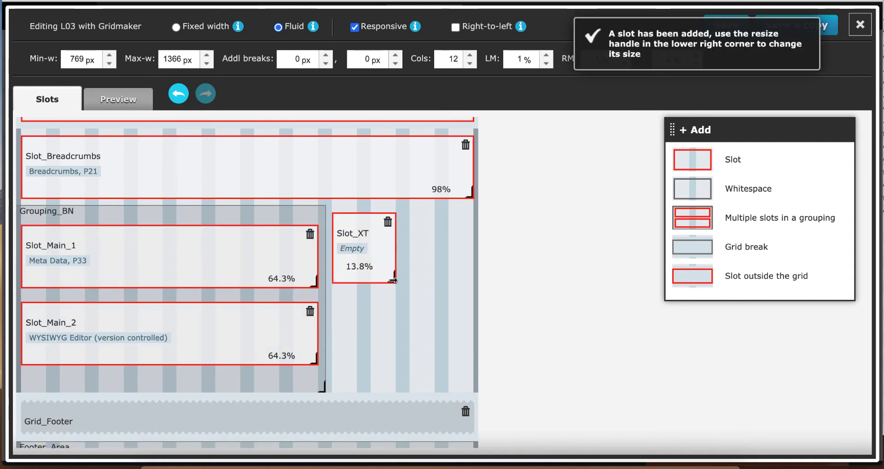
Step: Widen the new right-hand slot to 30.7% and rename it Slot_Meta
left_click_drag(393, 278, 454, 279)
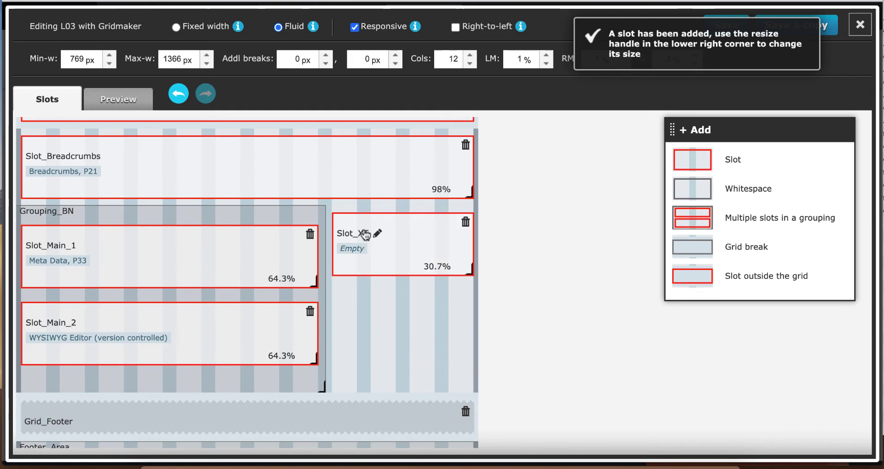
left_click(365, 234)
left_click_drag(298, 174, 326, 175)
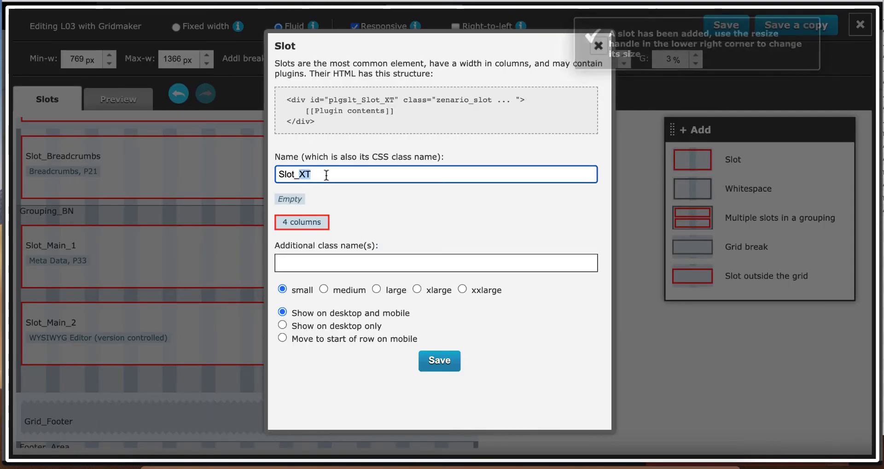
type("Meta")
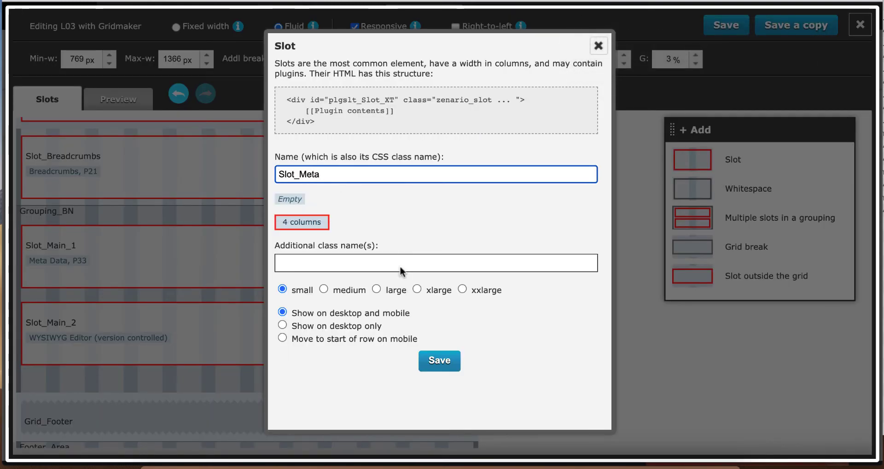
left_click(438, 361)
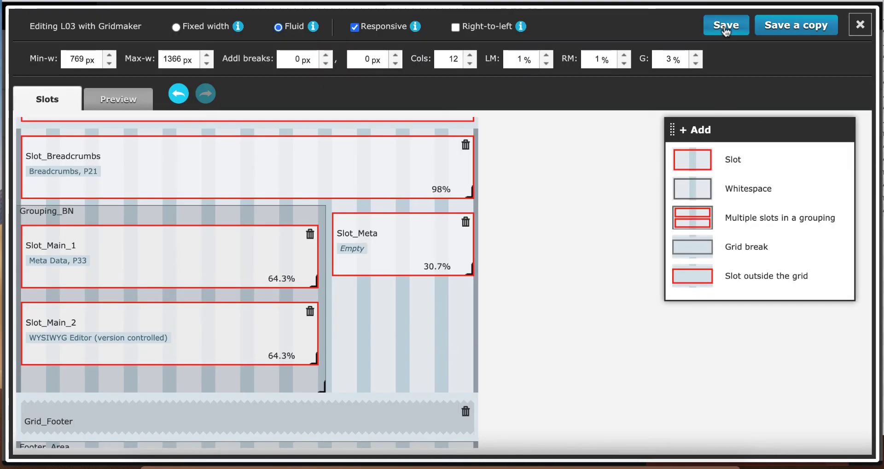
Step: Save layout L03, confirm the change, and close Gridmaker
left_click(727, 29)
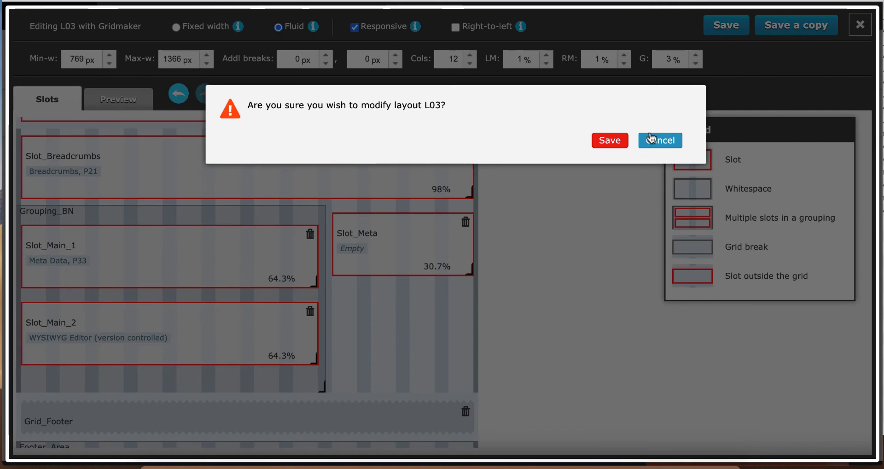
left_click(611, 141)
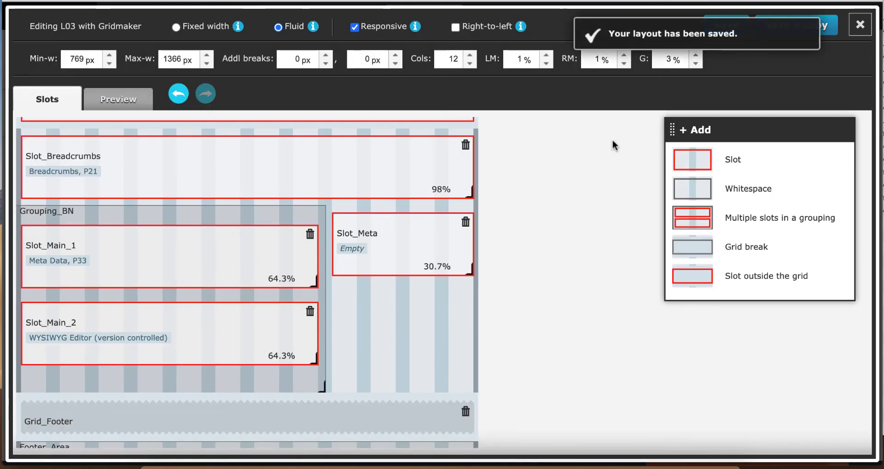
left_click(858, 27)
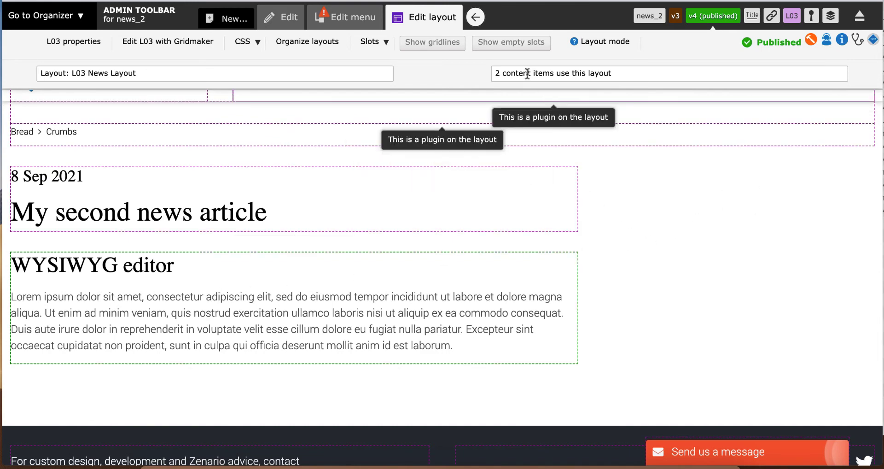
Step: Show empty slots and start a new plugin from the Meta Data library for the empty Slot_Meta
left_click(504, 49)
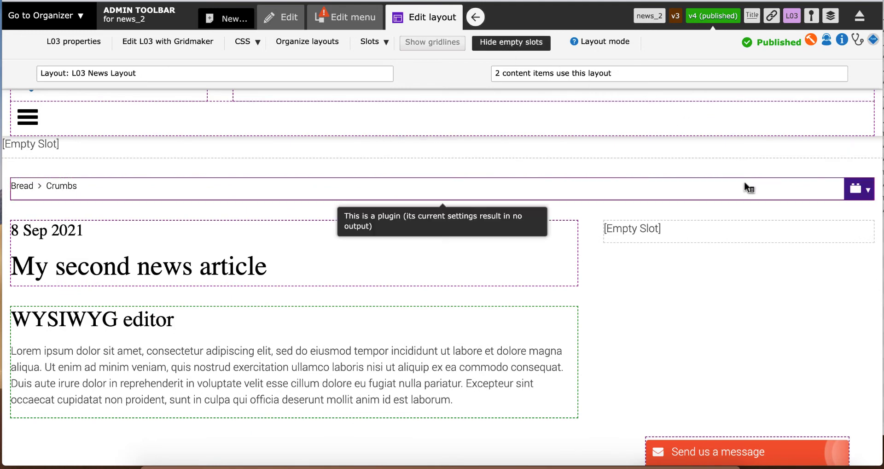
mouse_move(836, 238)
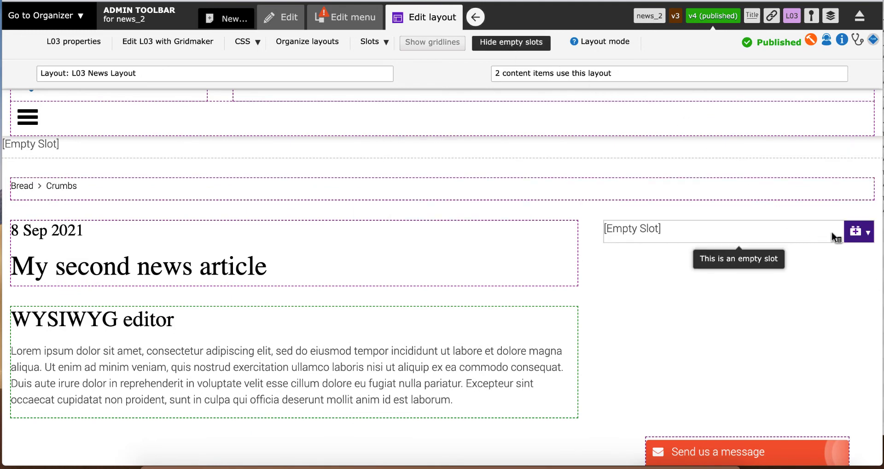
left_click(863, 235)
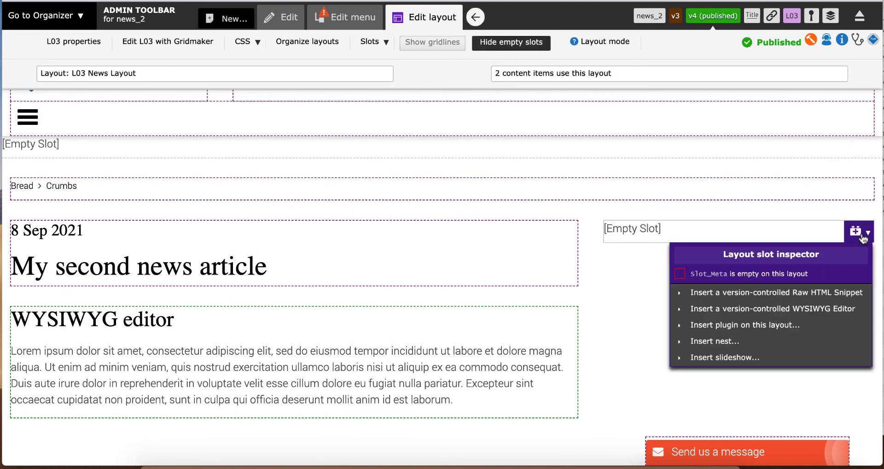
left_click(729, 325)
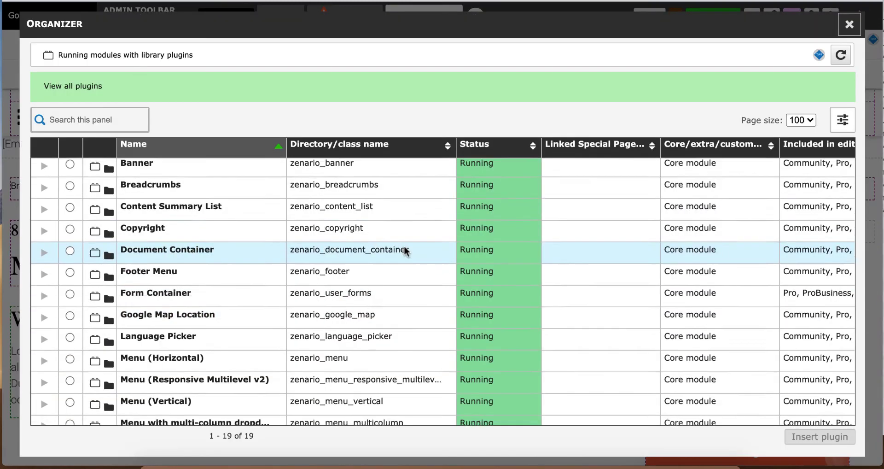
scroll(405, 249, "down", 2)
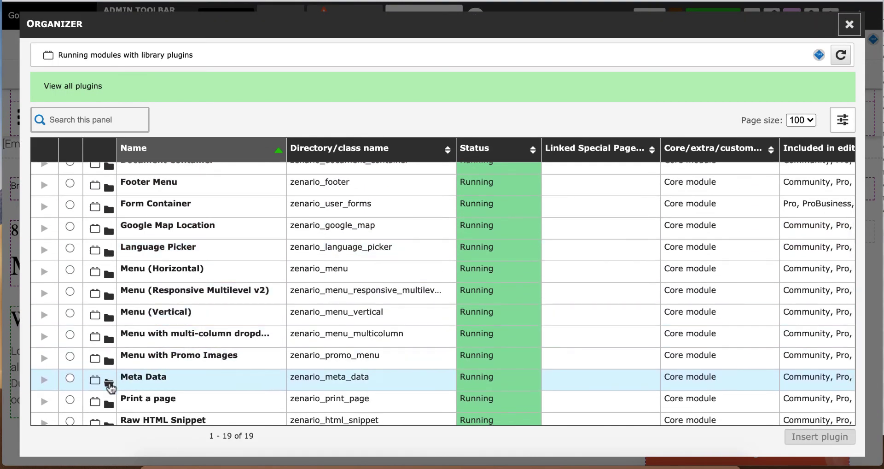
left_click(109, 384)
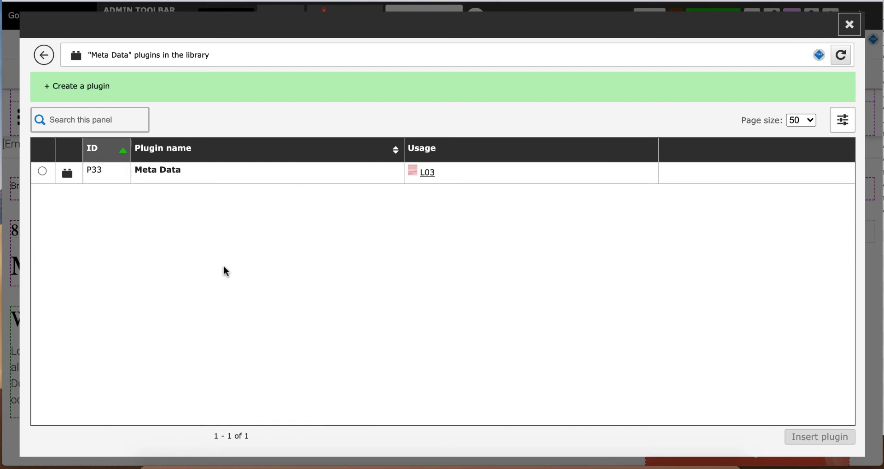
left_click(84, 87)
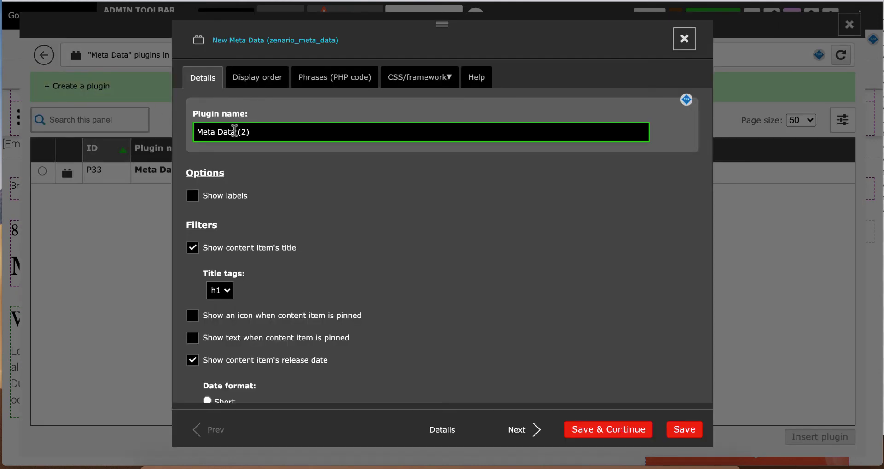
Step: Name the plugin 'Meta Data writer info' and hide the title and release date
left_click_drag(235, 131, 292, 131)
type("wr")
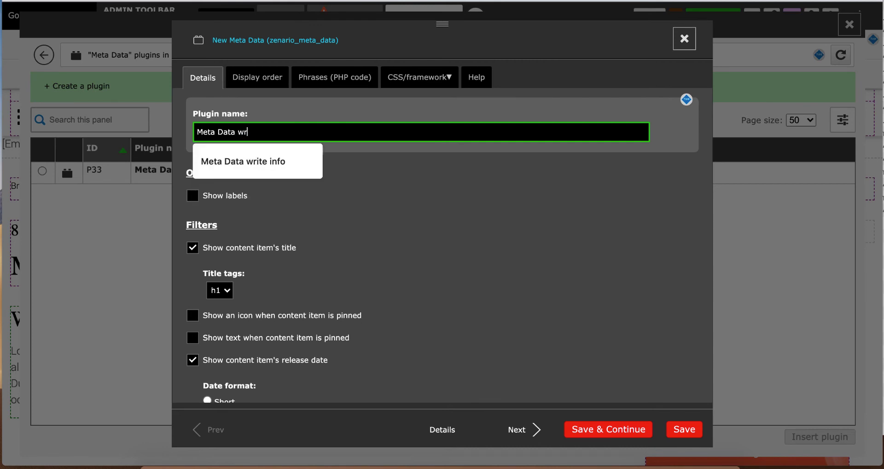
type("iter info")
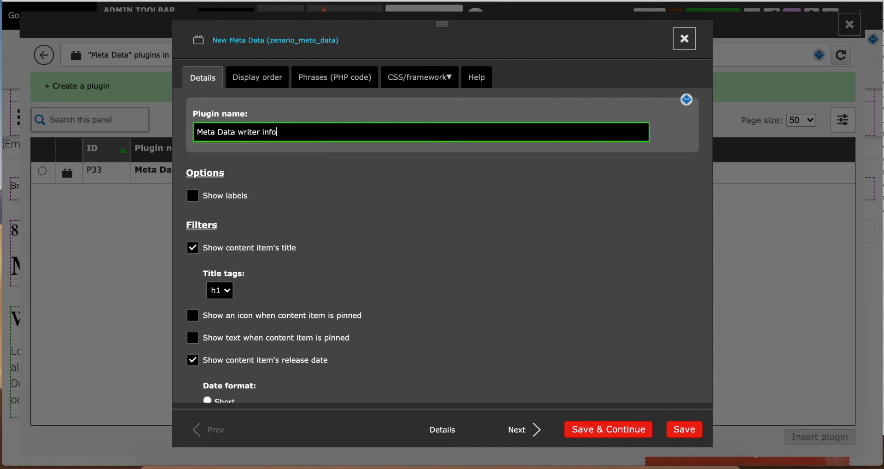
left_click(396, 239)
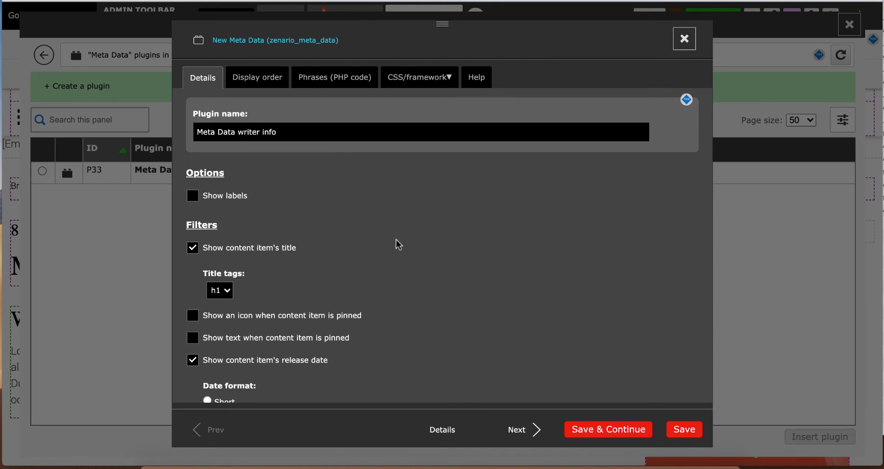
left_click(194, 248)
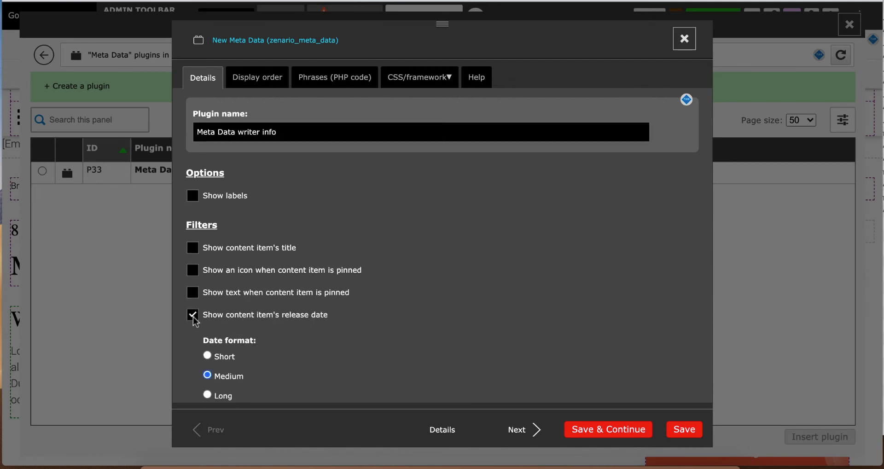
left_click(193, 315)
Step: Show the writer name and the writer photo constrained to 150×150
scroll(440, 237, "down", 3)
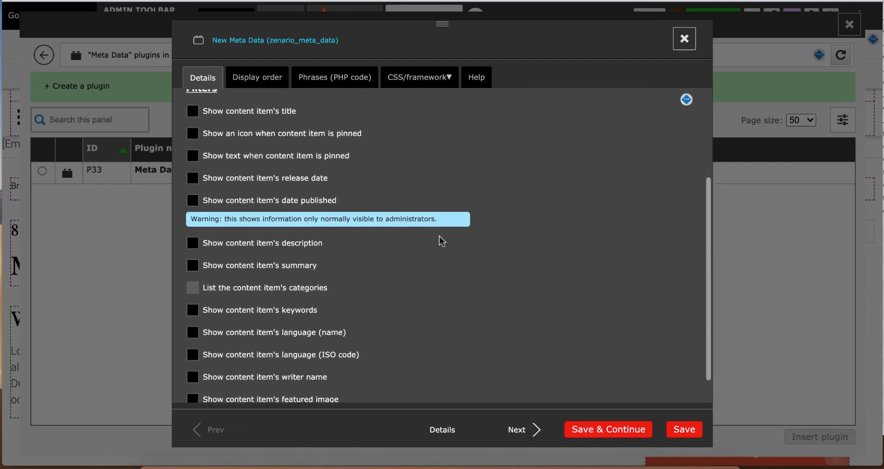
scroll(439, 236, "down", 1)
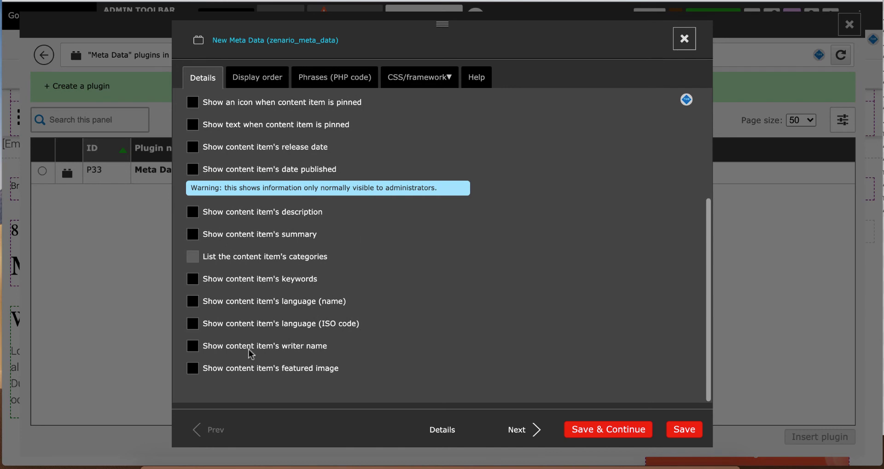
left_click(195, 344)
scroll(394, 259, "down", 3)
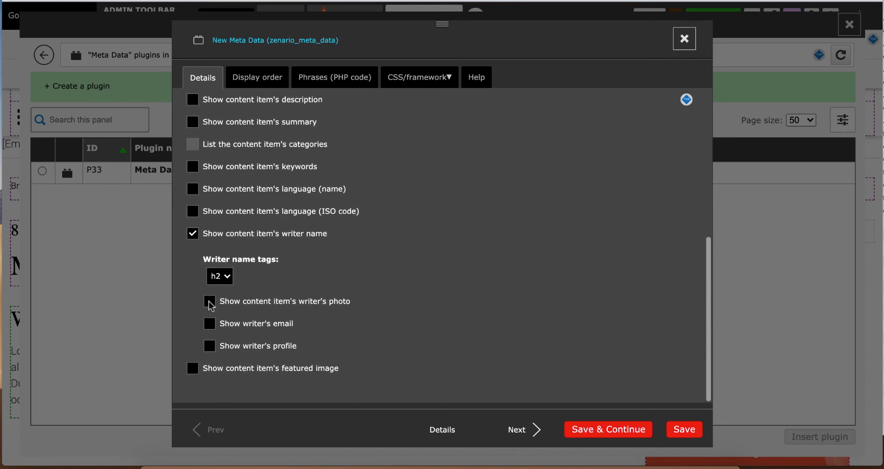
left_click(209, 302)
scroll(328, 254, "down", 2)
left_click(302, 300)
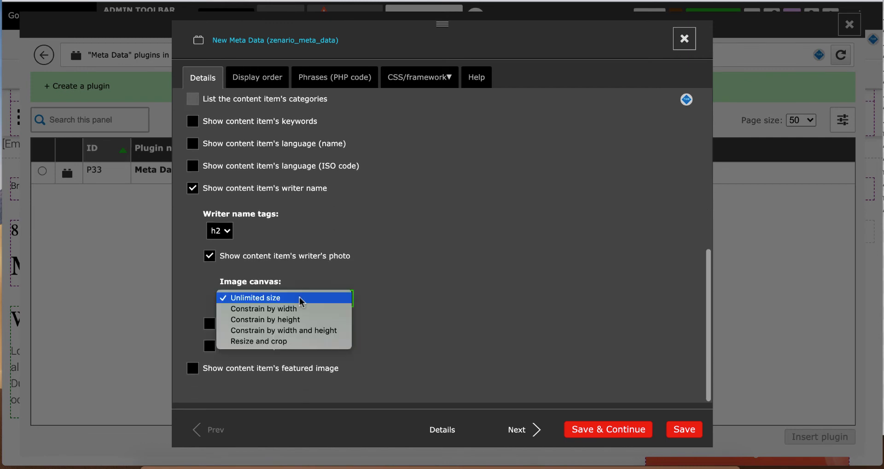
left_click(299, 330)
left_click(263, 343)
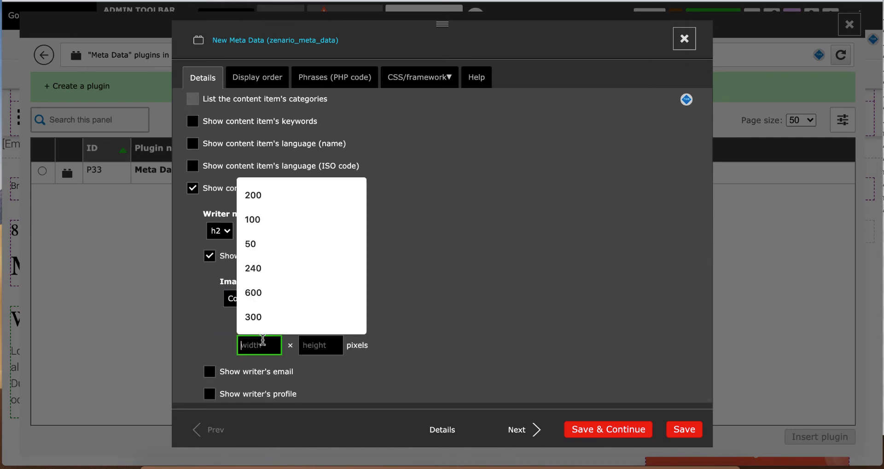
type("150")
key("Tab")
type("150")
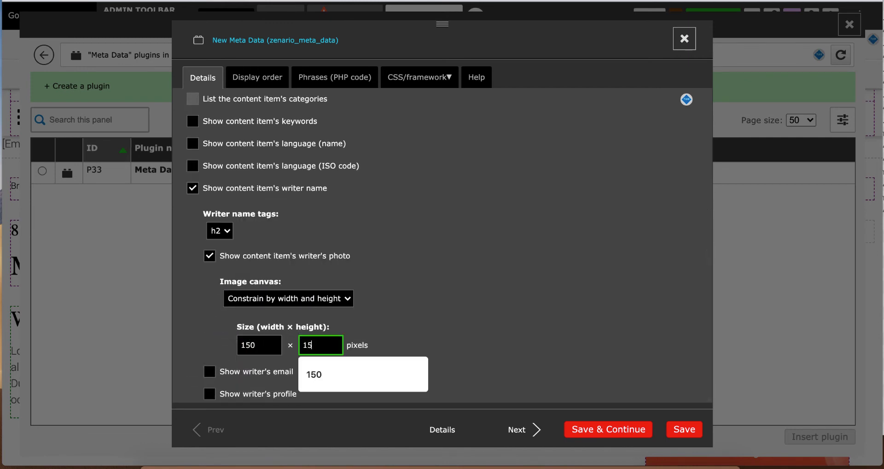
Step: Show the writer's profile, save plugin P46, and insert it into the slot
scroll(404, 296, "down", 1)
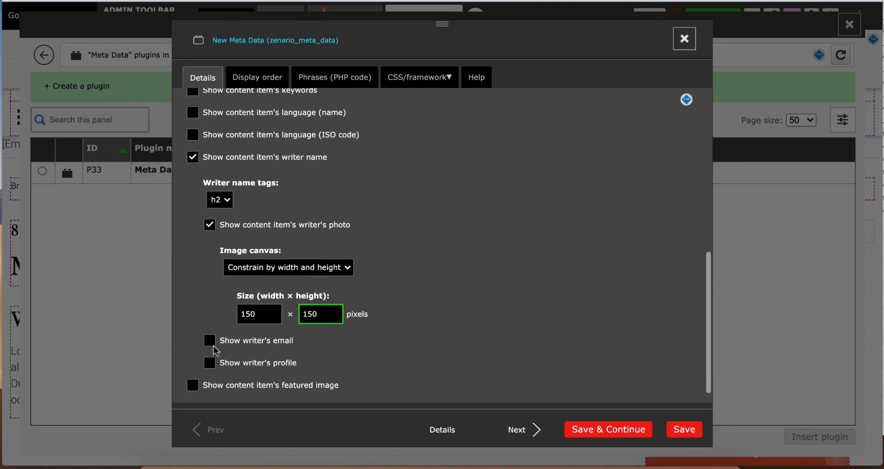
left_click(210, 364)
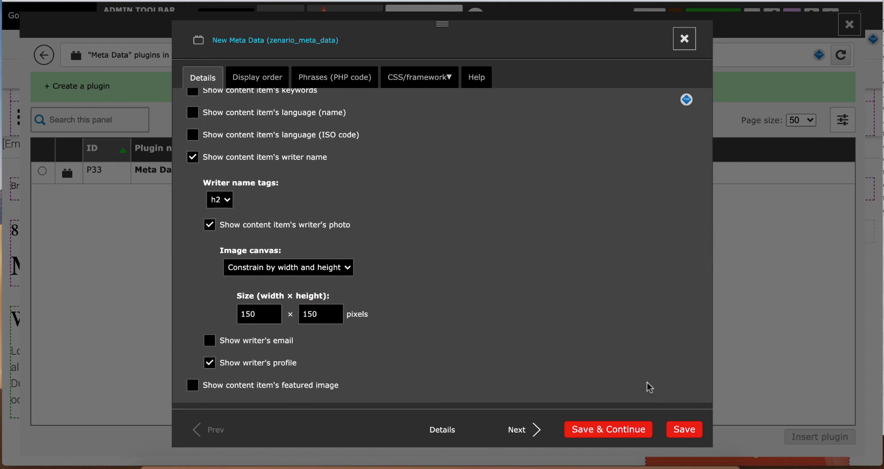
left_click(684, 429)
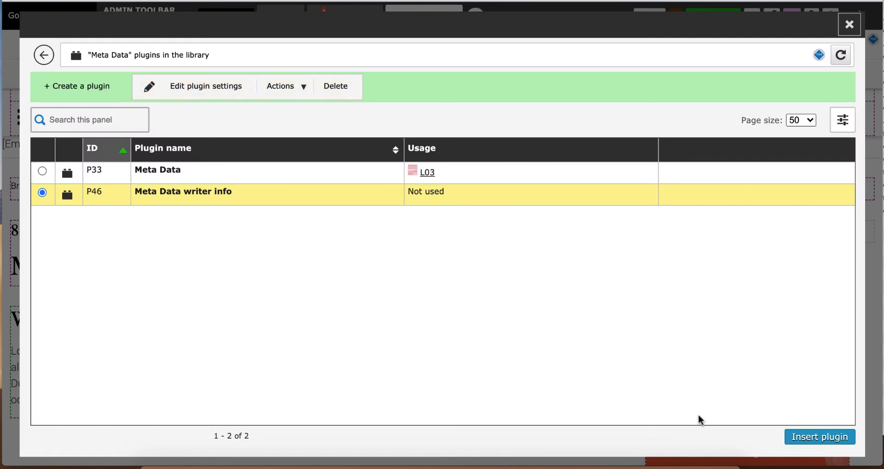
left_click(814, 437)
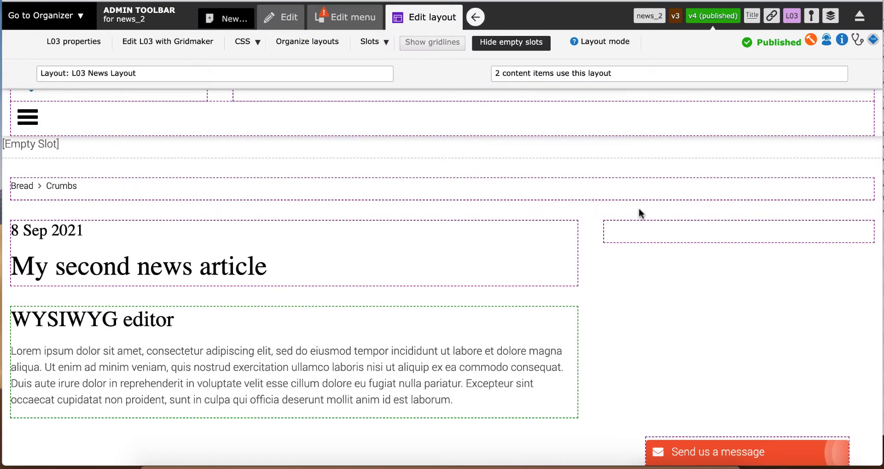
Step: Leave layout editing and open My second news article's metadata for editing
left_click(476, 19)
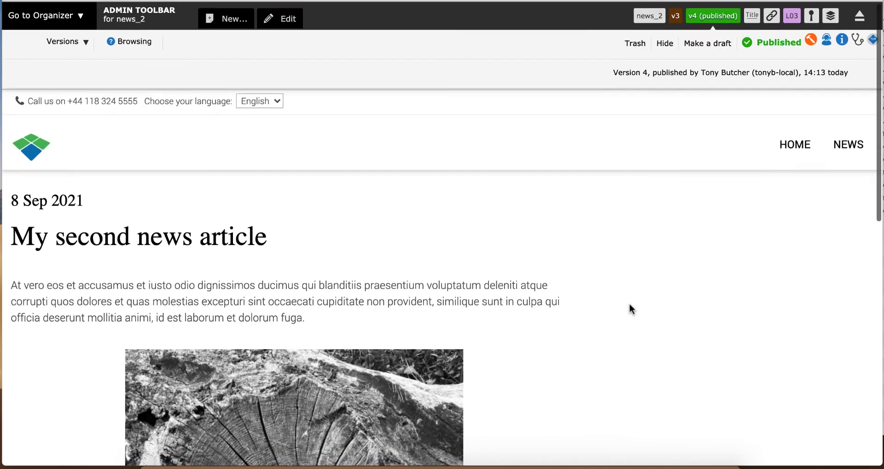
scroll(630, 305, "down", 2)
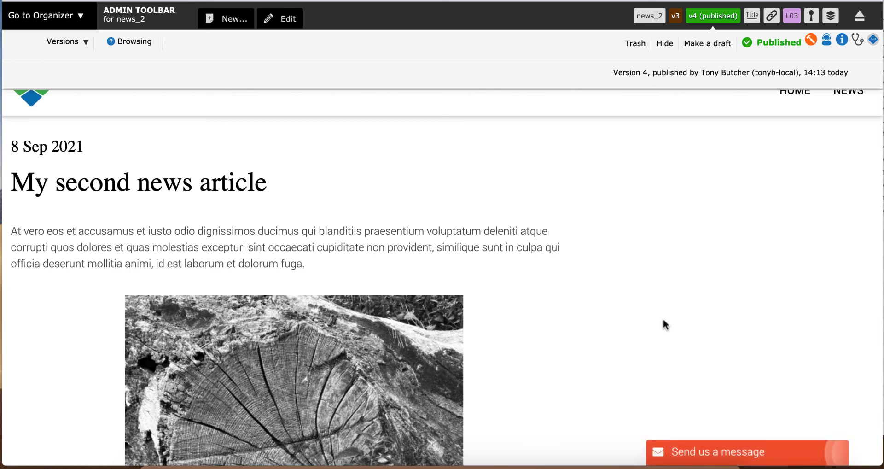
left_click(285, 20)
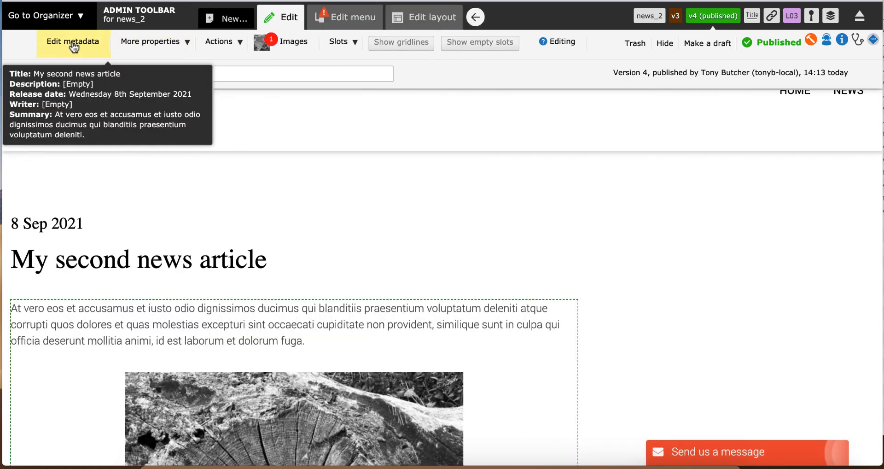
left_click(73, 43)
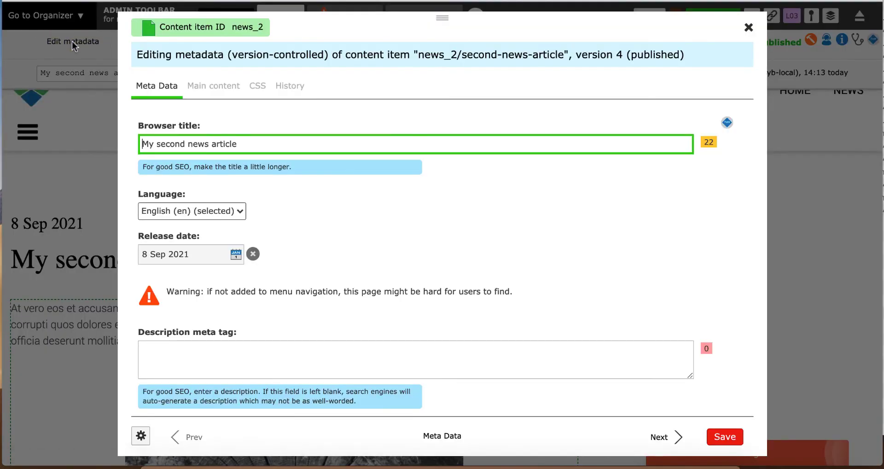
Step: Choose the administrator's writer profile as Writer and save the metadata
scroll(331, 138, "down", 1)
scroll(331, 138, "down", 5)
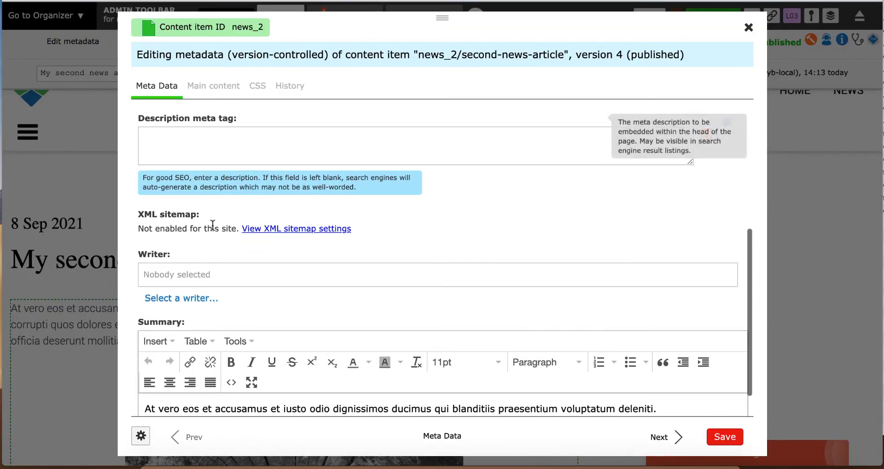
left_click(168, 297)
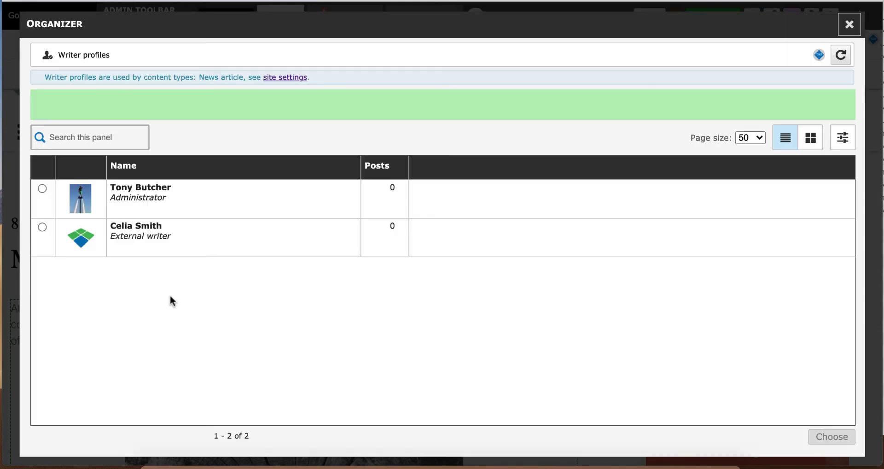
left_click(147, 189)
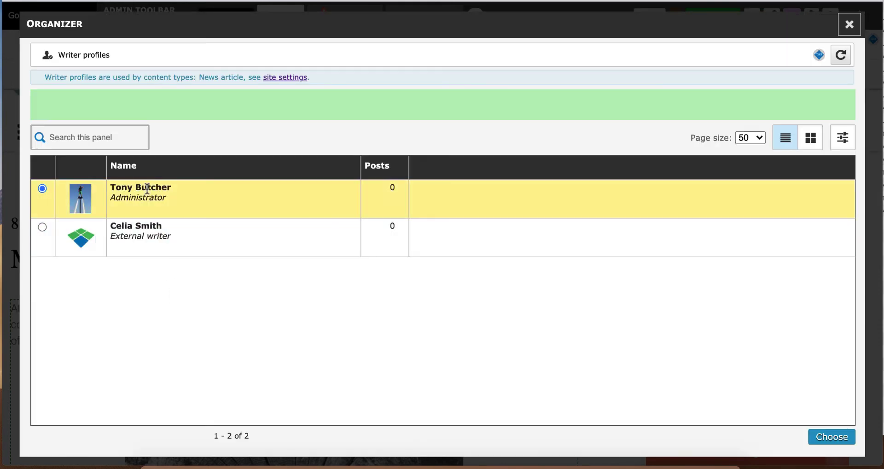
left_click(829, 436)
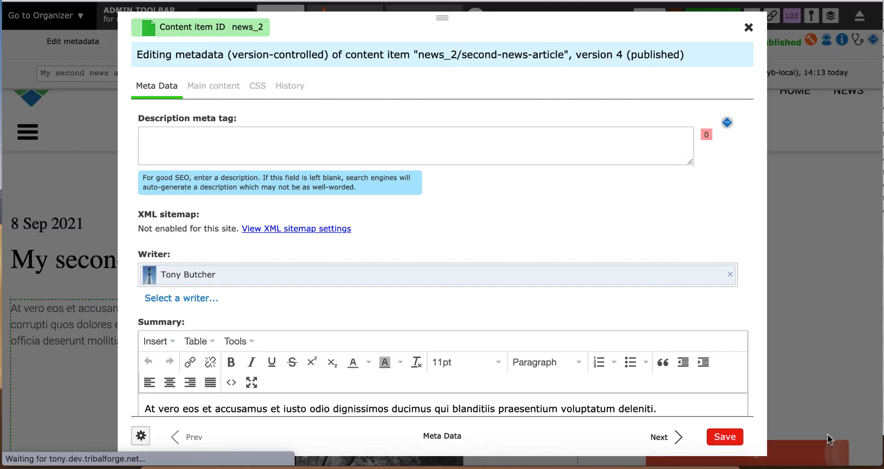
left_click(732, 438)
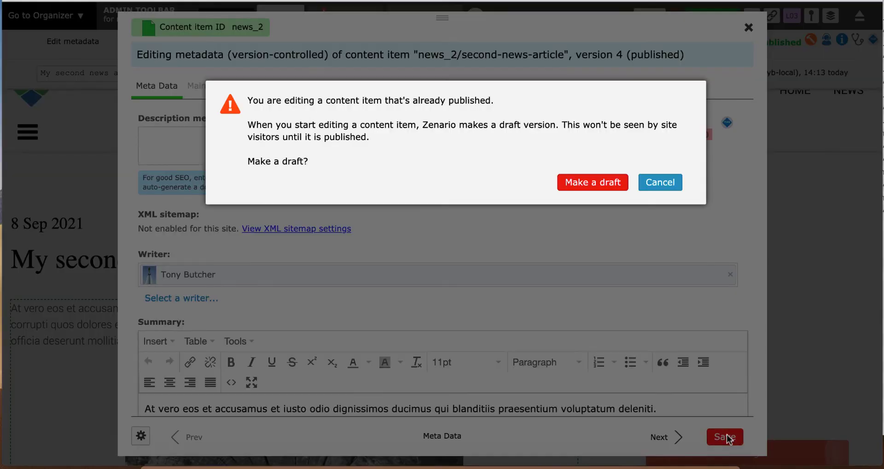
Step: Make a draft, publish My second news article as version 5, and return to HOME
left_click(599, 184)
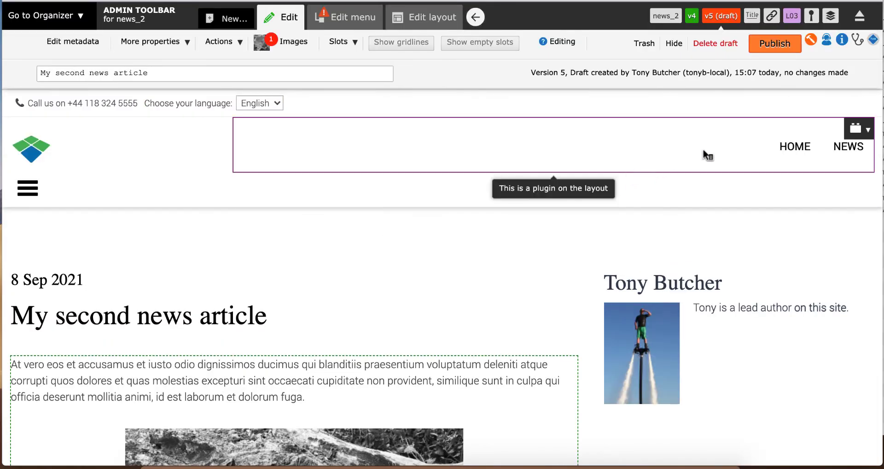
left_click(789, 46)
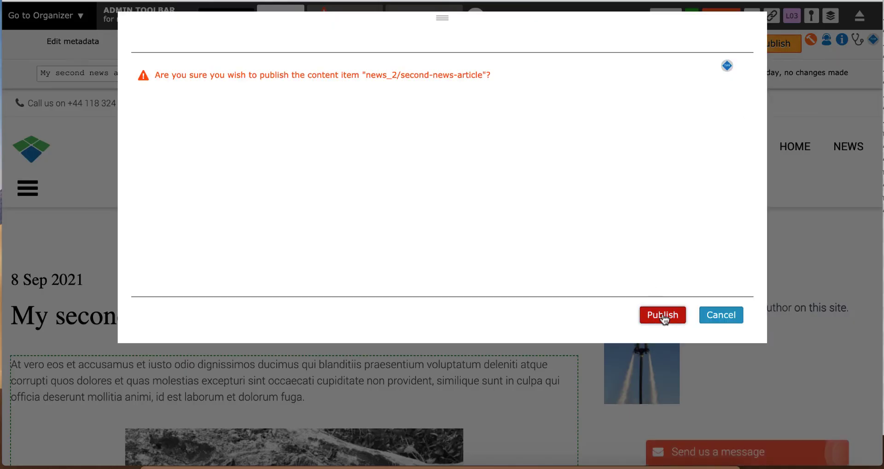
left_click(663, 314)
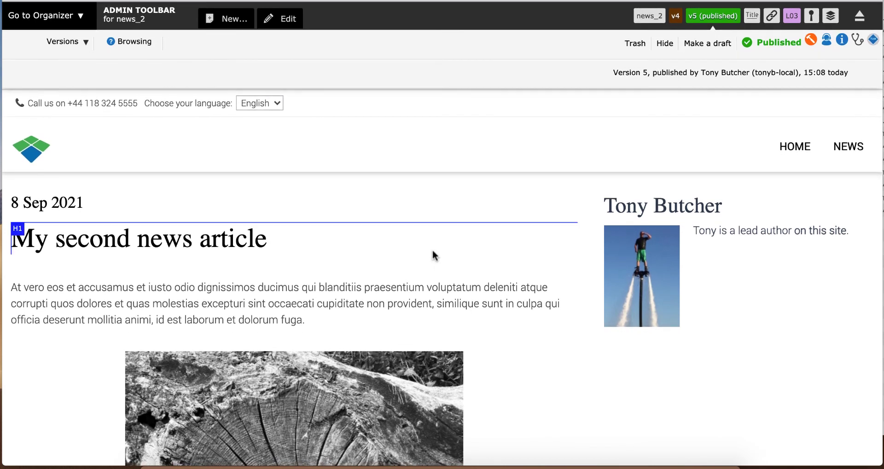
left_click(793, 147)
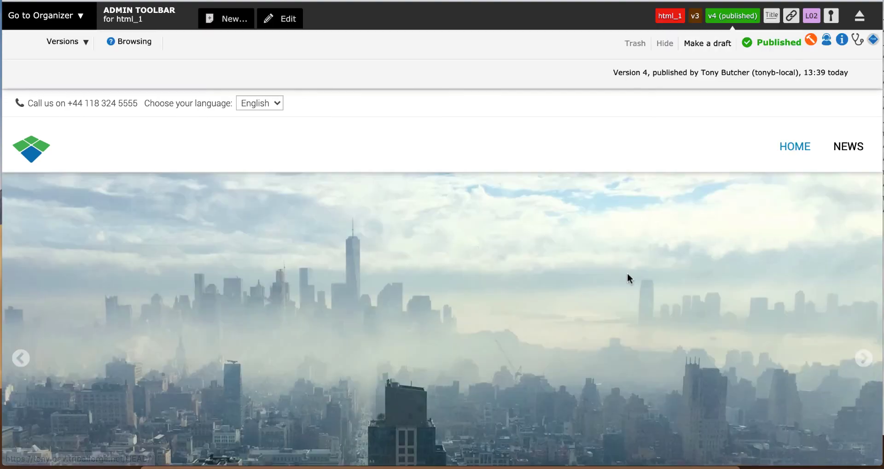
scroll(611, 278, "down", 5)
Step: Set My first news article's Writer to the external writer via search, save, and make a draft
scroll(619, 274, "down", 2)
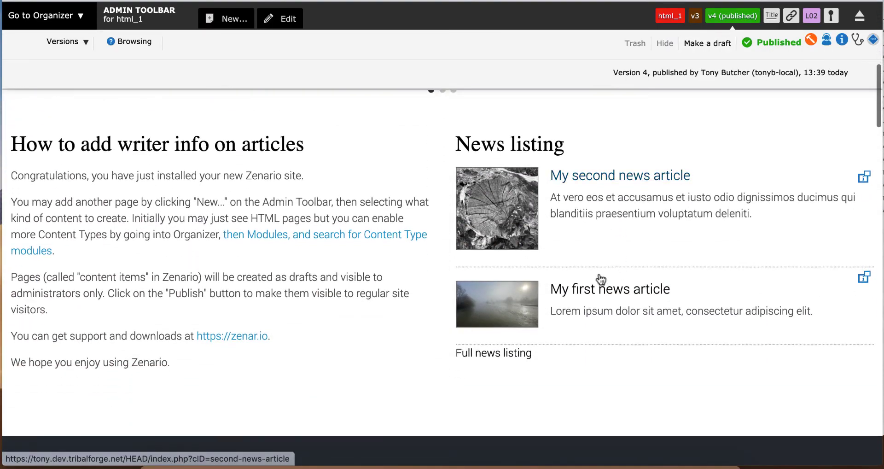
left_click(585, 287)
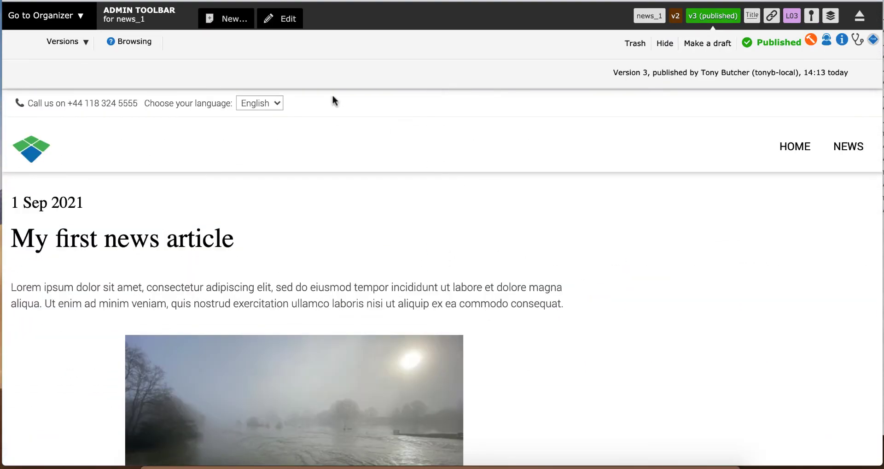
left_click(285, 21)
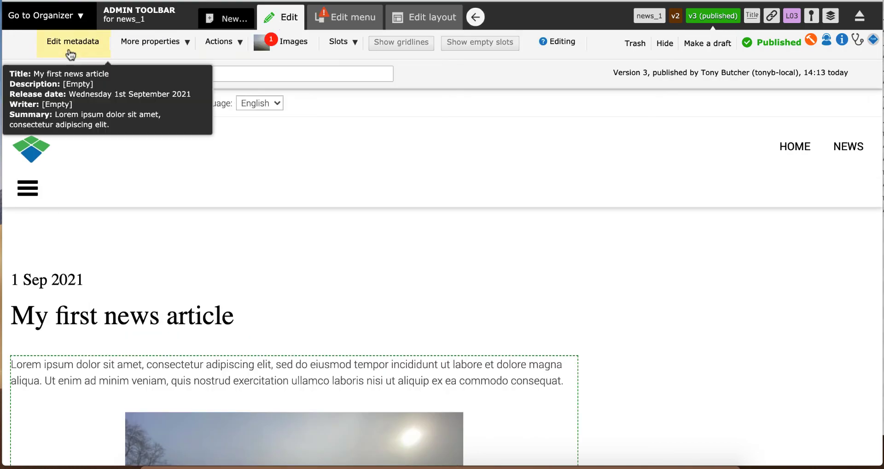
left_click(67, 42)
scroll(222, 270, "down", 5)
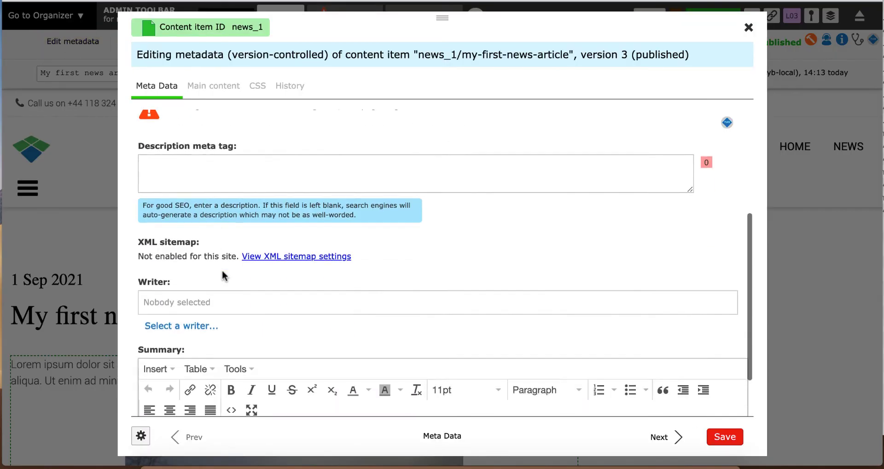
left_click(178, 239)
type("cel")
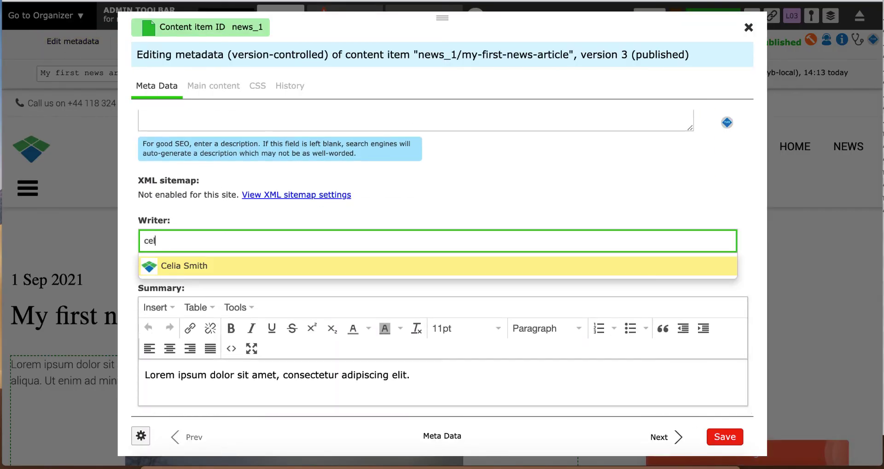
left_click(175, 266)
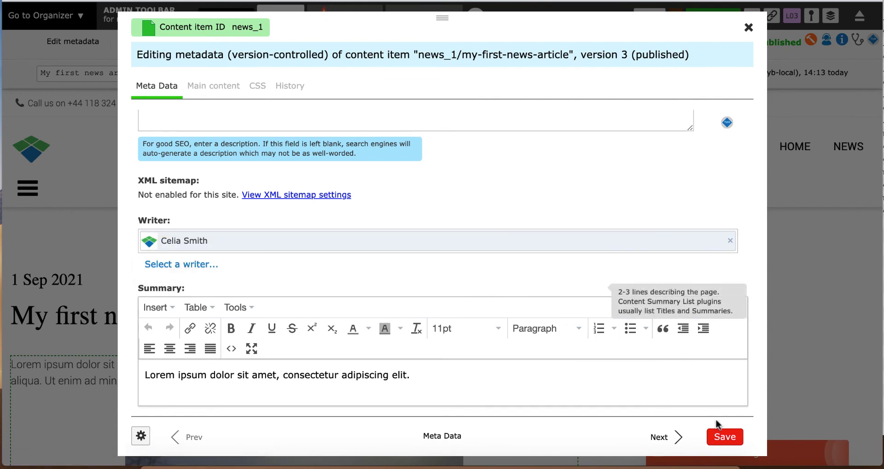
left_click(725, 438)
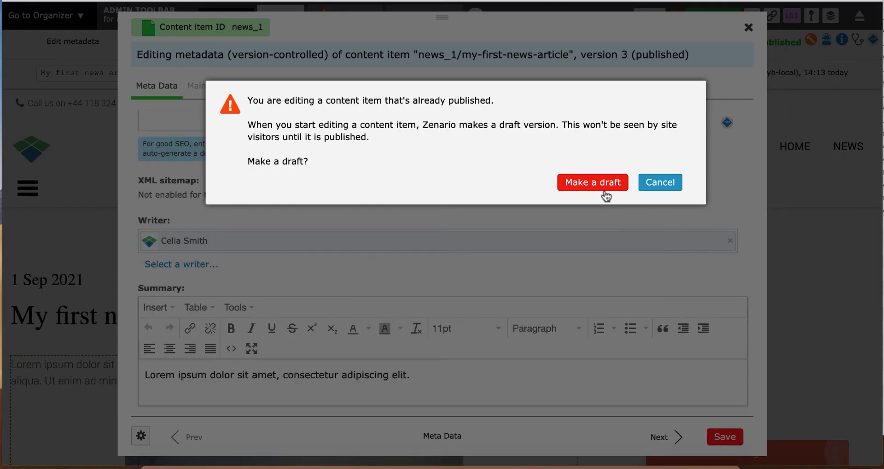
left_click(604, 191)
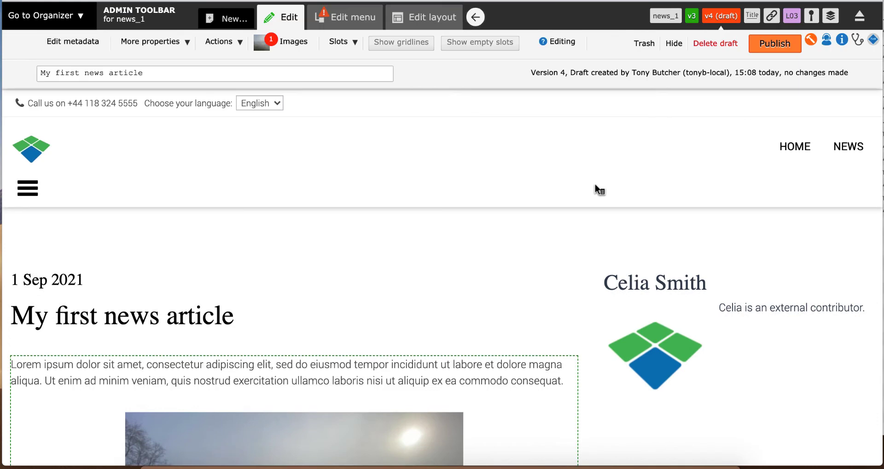
Step: Publish My first news article's draft as version 4, confirming the dialog
left_click(773, 43)
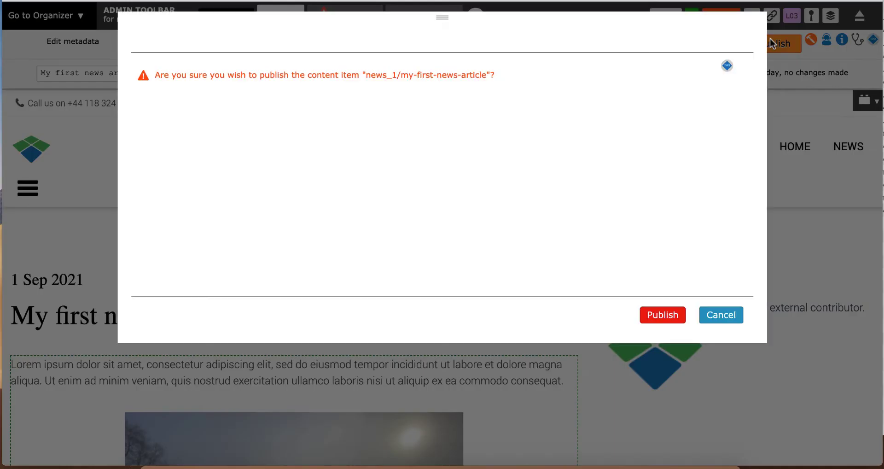
left_click(657, 314)
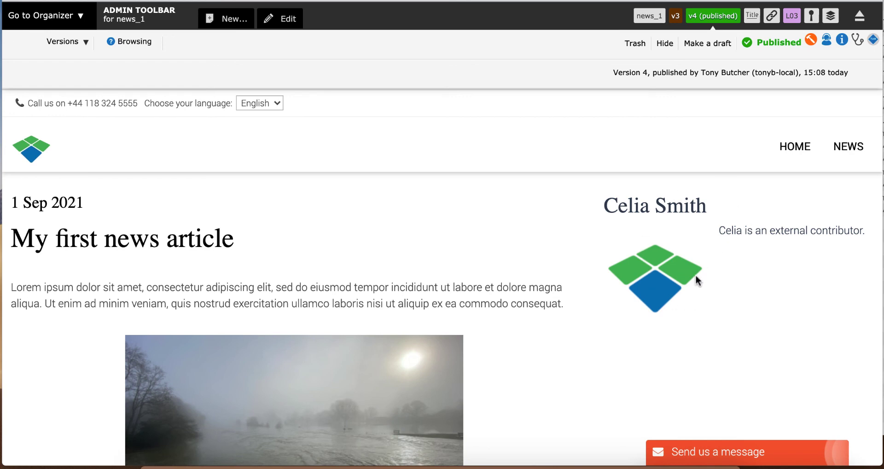
Step: Open the Meta Data writer info plugin's settings from the article's layout view
left_click(284, 21)
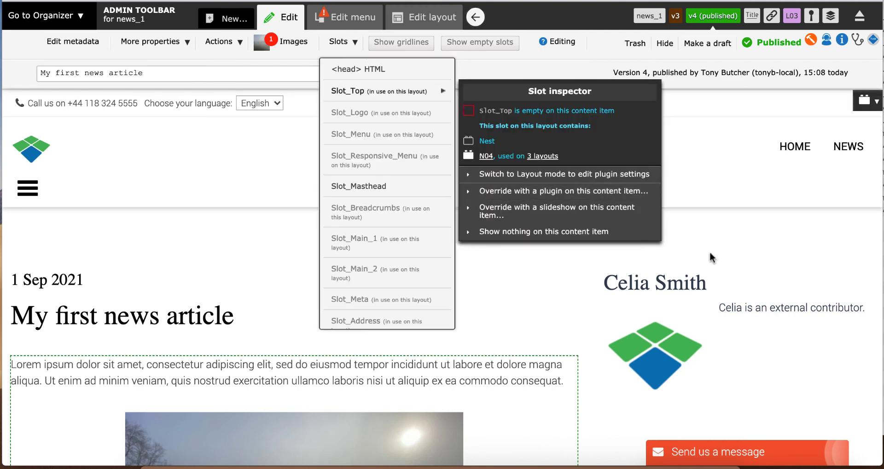
left_click(439, 20)
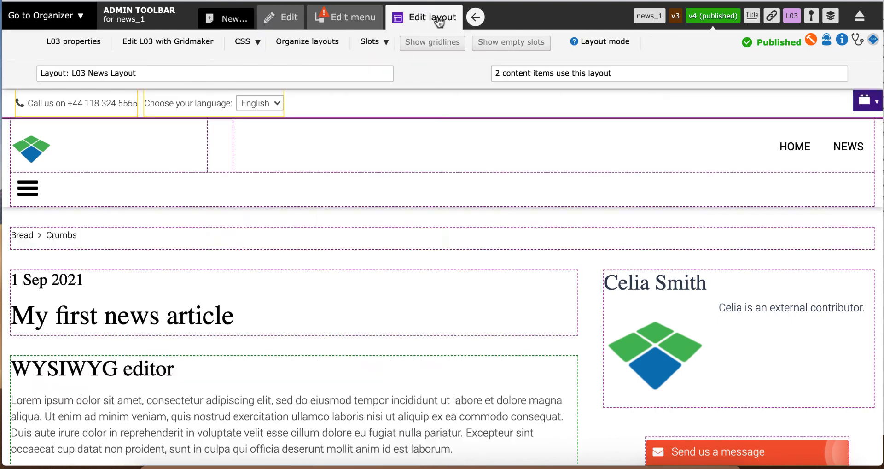
mouse_move(814, 326)
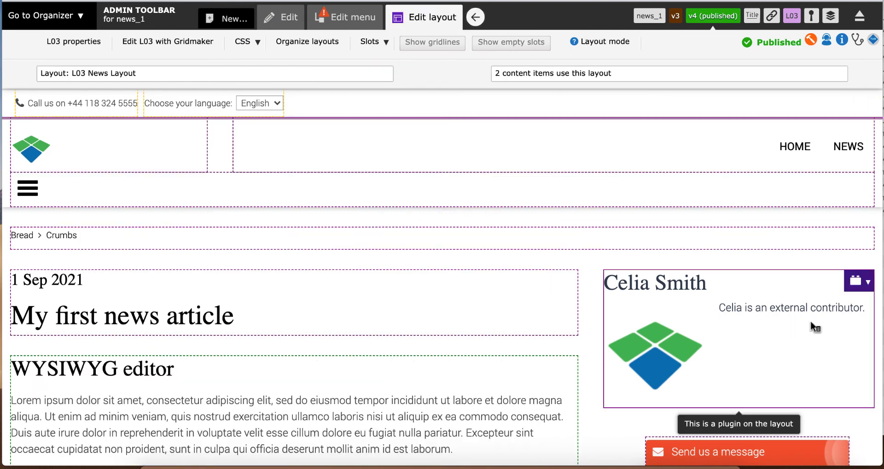
left_click(859, 285)
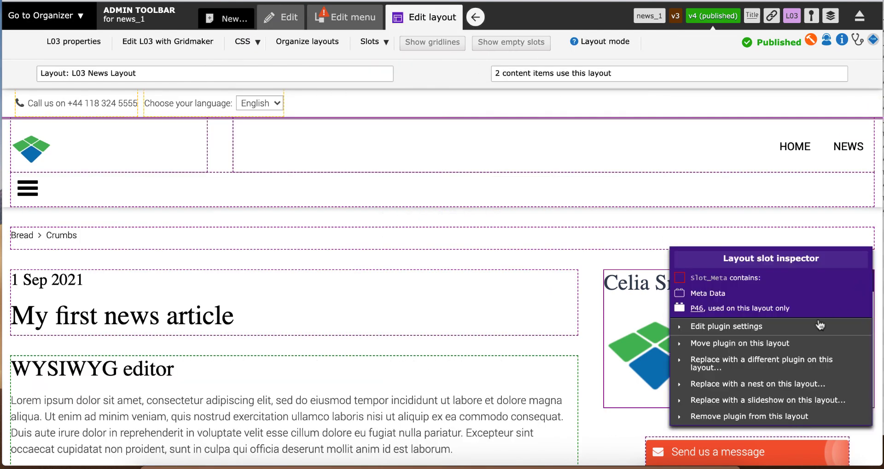
left_click(727, 327)
left_click(286, 89)
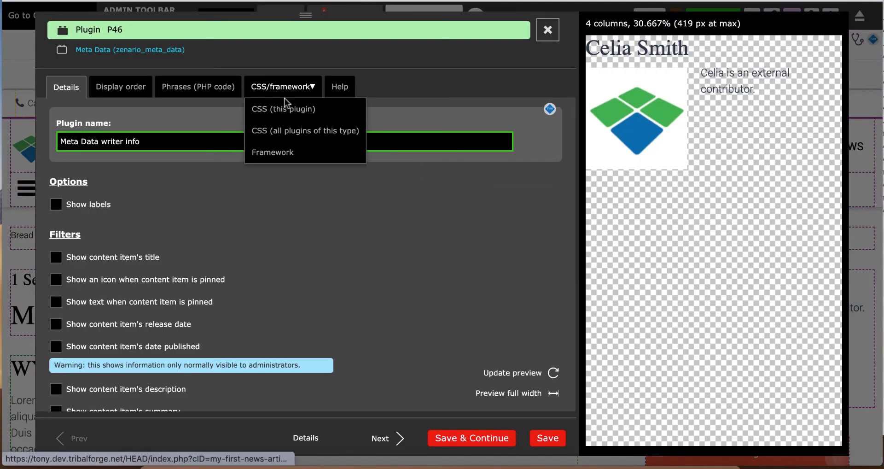
Step: Copy the shaded_bg class name from the CSS (all plugins) list
left_click(282, 130)
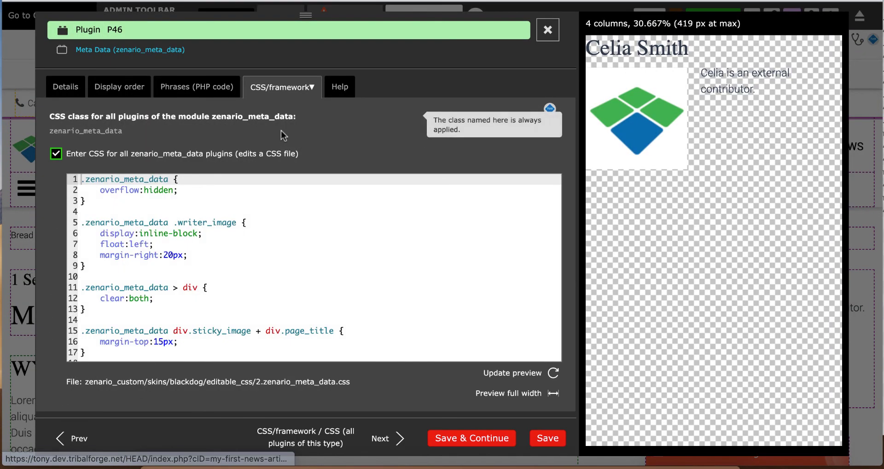
scroll(403, 267, "down", 10)
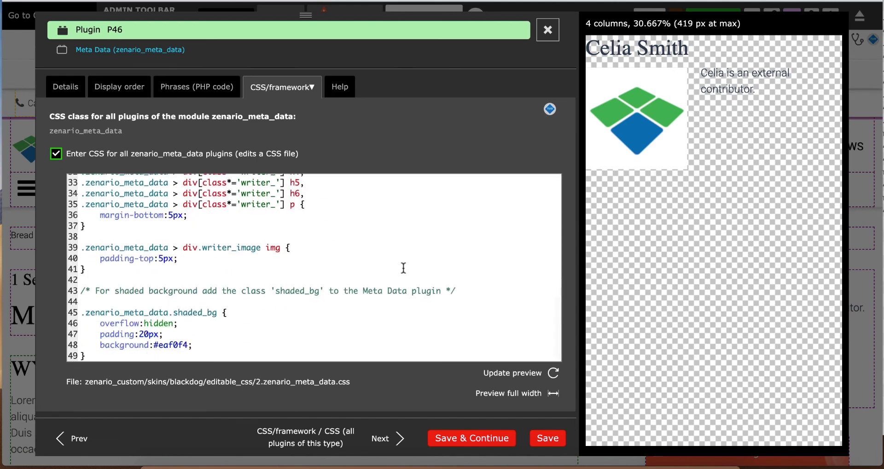
scroll(403, 268, "up", 2)
scroll(404, 268, "down", 2)
double_click(295, 290)
key("super+c")
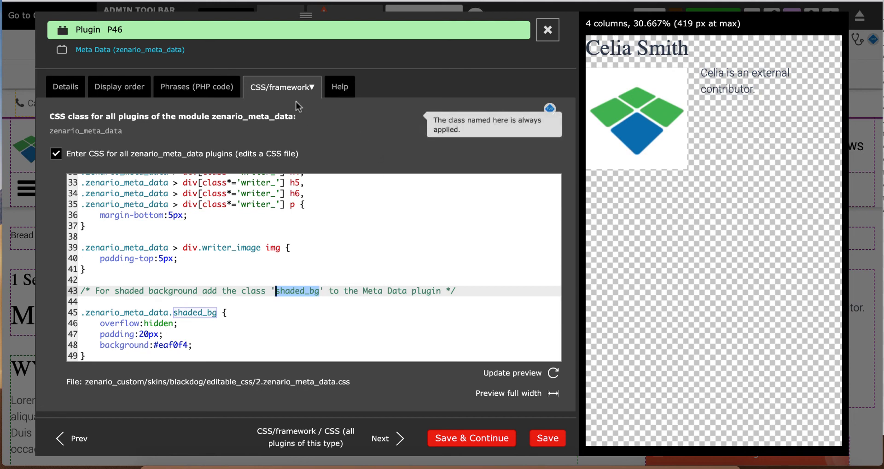
Step: Paste shaded_bg into this plugin's CSS classes, then save and confirm the change
mouse_move(289, 95)
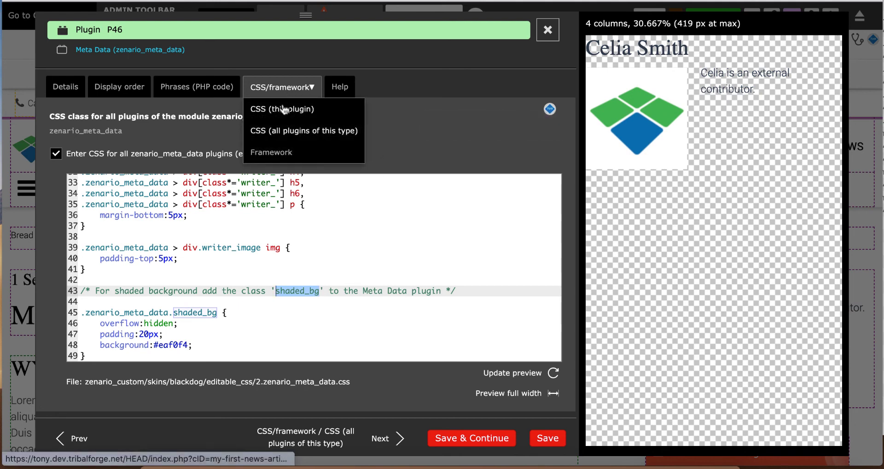
left_click(284, 109)
left_click(251, 147)
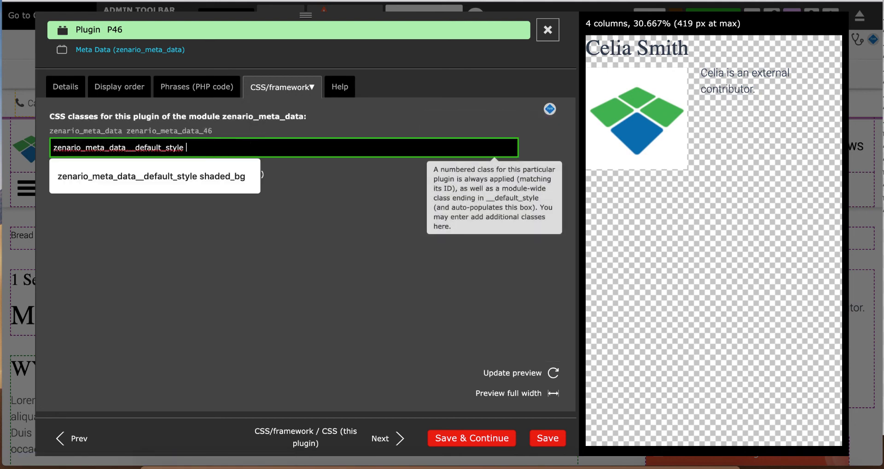
key("super+v")
left_click(359, 299)
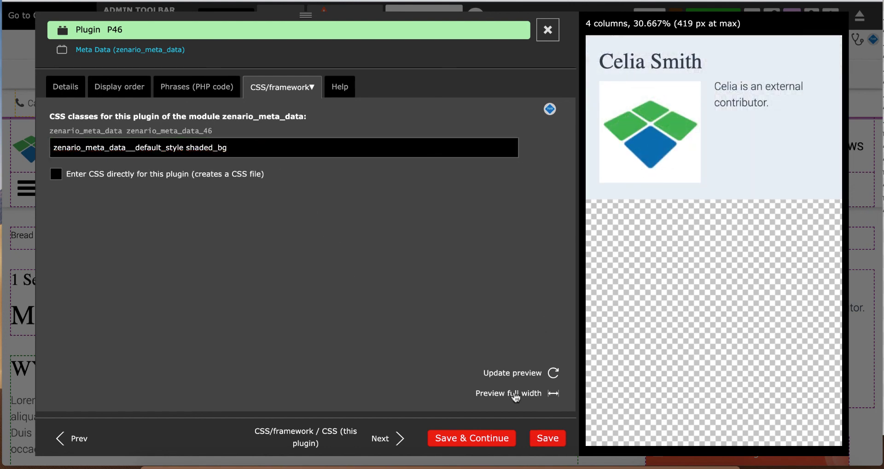
left_click(549, 441)
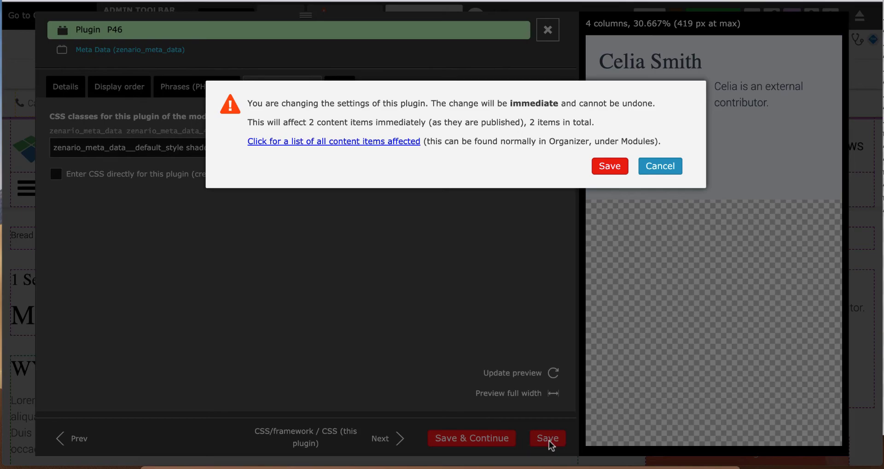
left_click(610, 167)
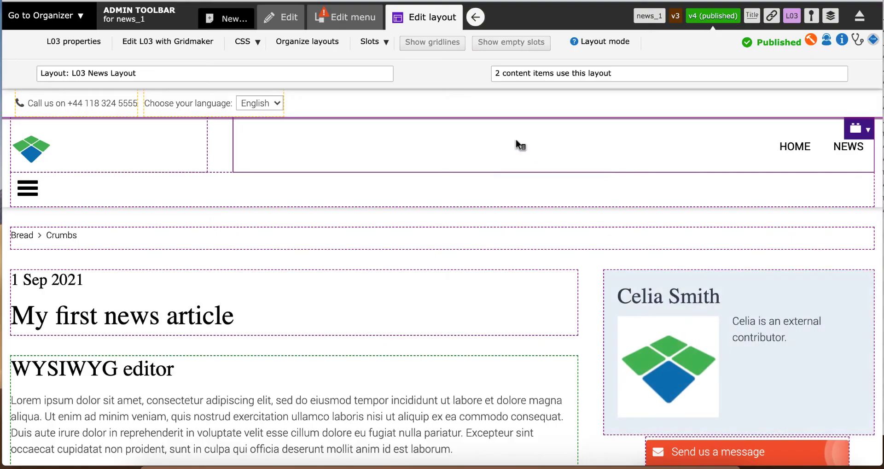
Step: Exit Edit layout to browse My first news article with its shaded writer sidebar
left_click(475, 17)
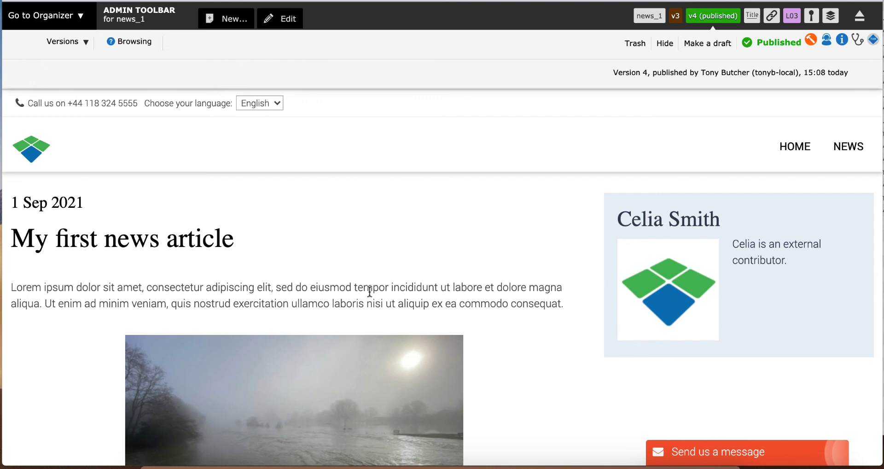
scroll(369, 291, "down", 2)
scroll(370, 291, "up", 2)
Step: Start a news article titled 'Here's a third news article', excluded from menu navigation
left_click(233, 23)
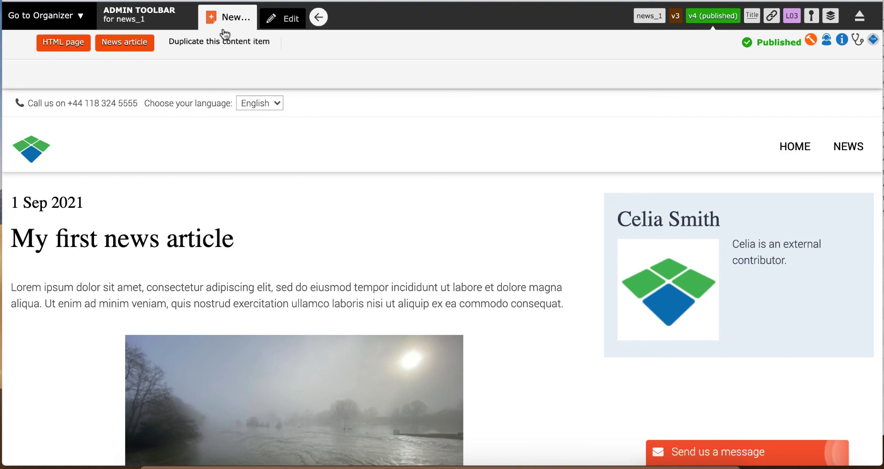
left_click(121, 45)
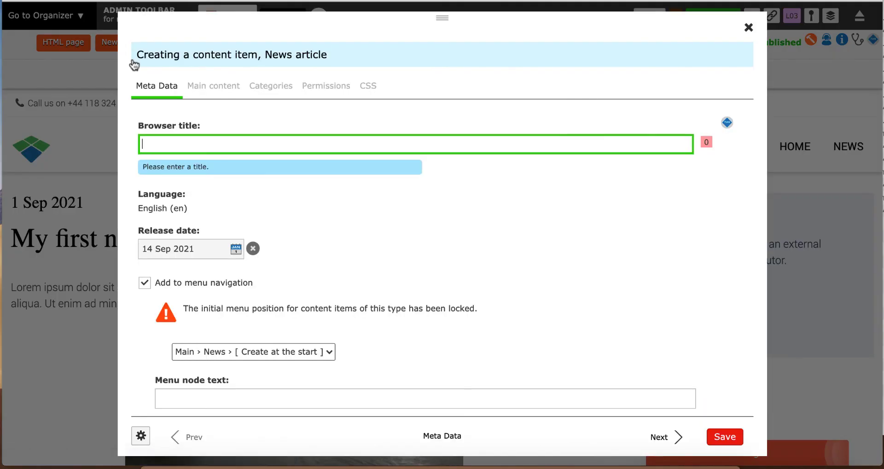
type("Here'")
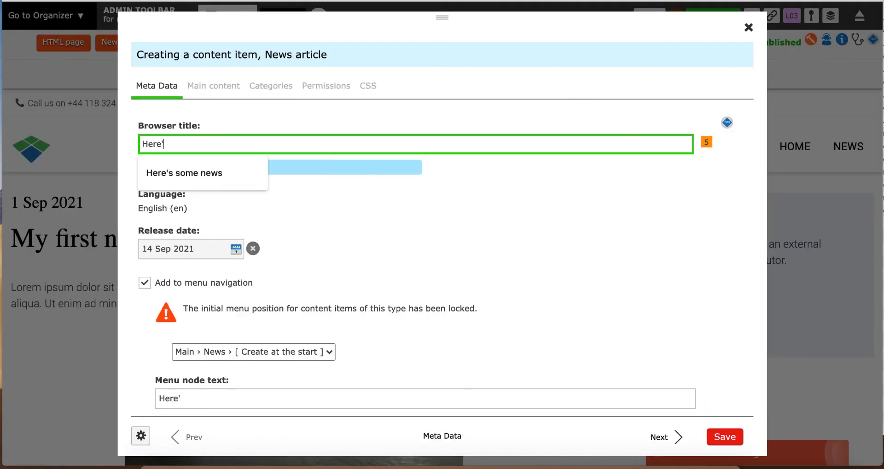
type("s")
key("BackSpace")
type("a")
key("BackSpace")
type("a ")
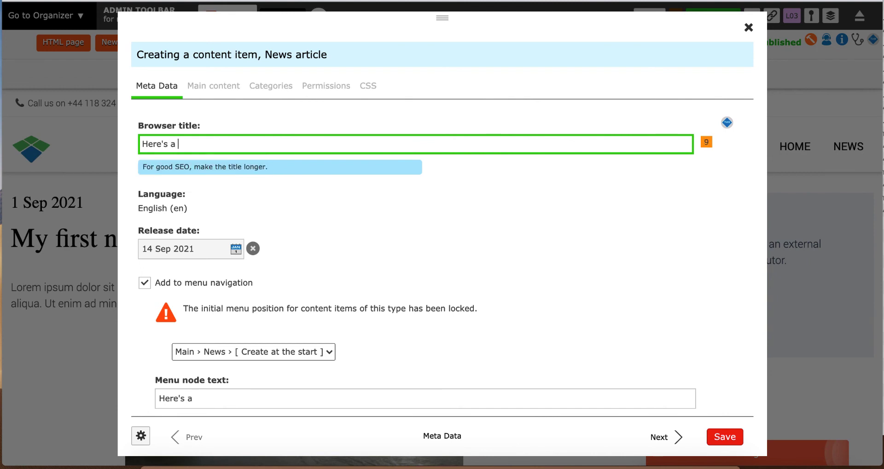
type("thrird news article")
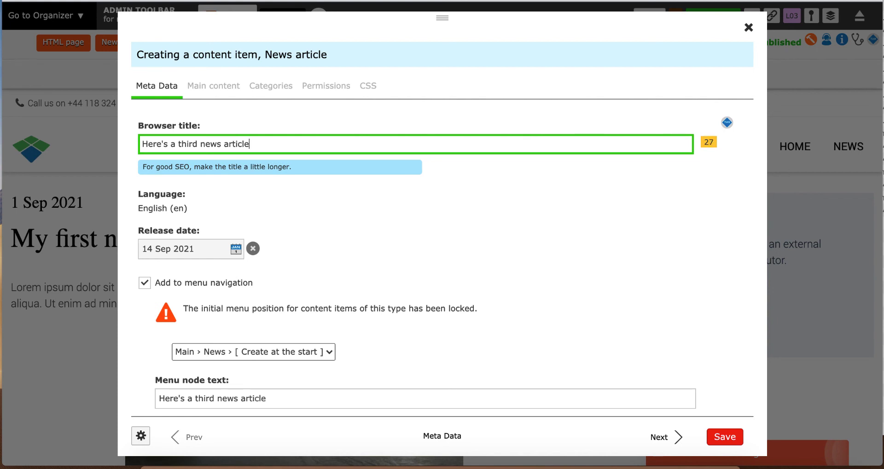
scroll(329, 215, "down", 5)
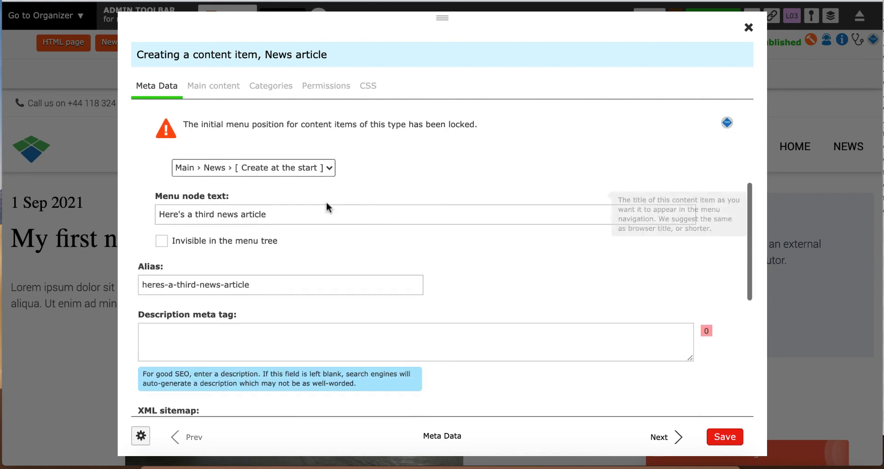
scroll(161, 176, "up", 2)
left_click(146, 176)
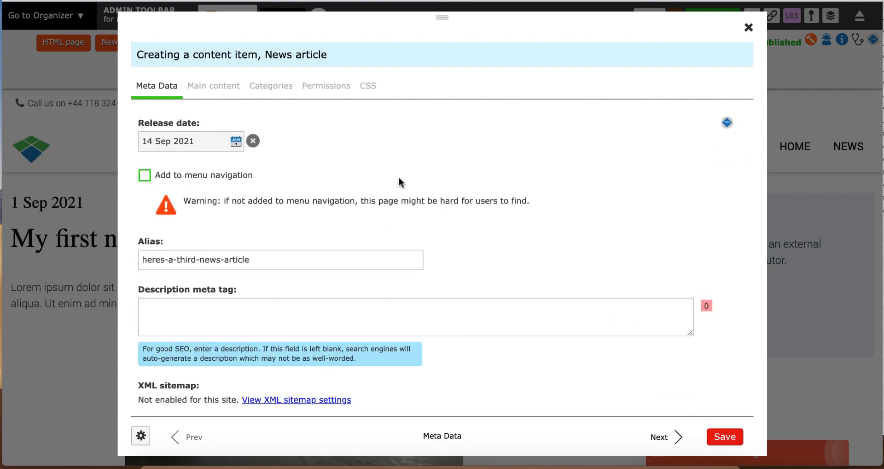
Step: Replace the default writer with the external writer's profile
scroll(402, 180, "down", 2)
scroll(402, 178, "down", 5)
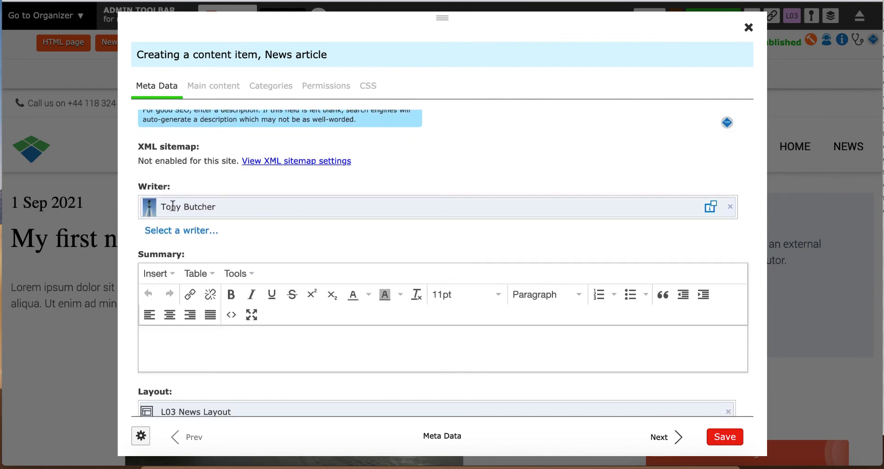
left_click(730, 206)
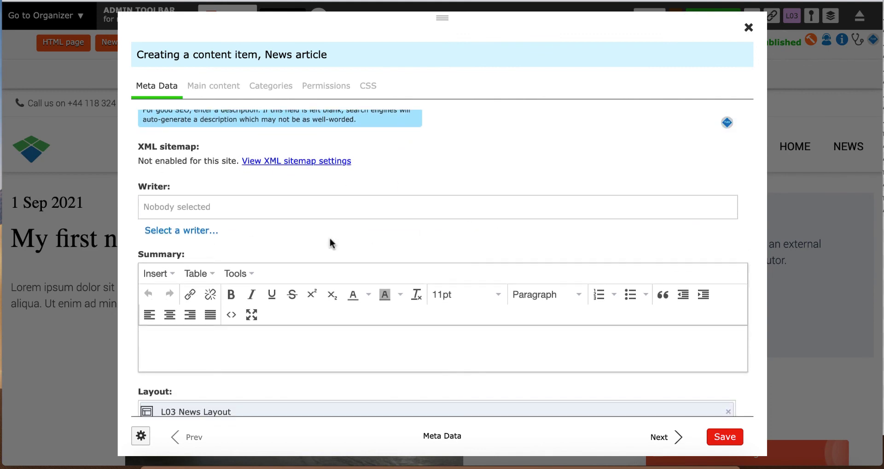
left_click(188, 230)
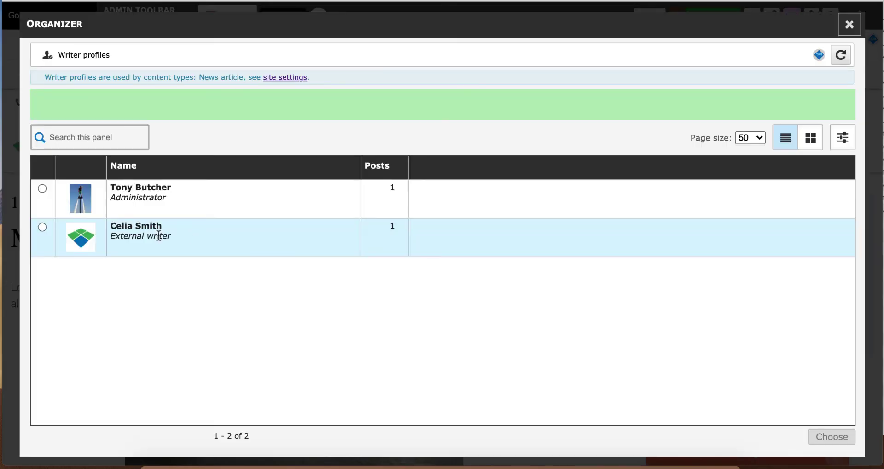
left_click(157, 237)
left_click(841, 436)
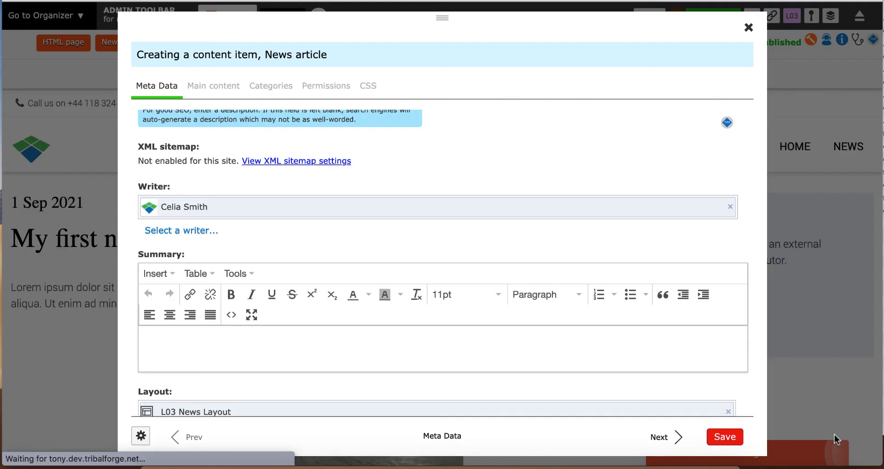
Step: Add the summary and body text, then save the new article
scroll(604, 297, "down", 1)
left_click(425, 331)
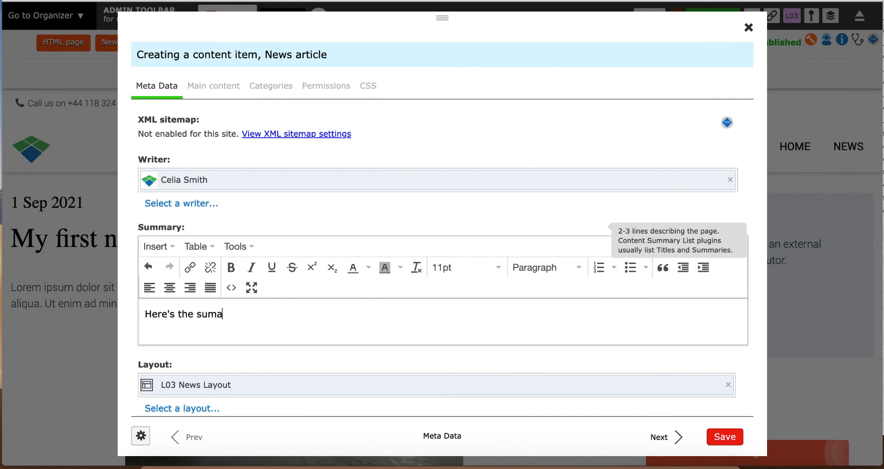
type("mary")
left_click(660, 437)
left_click(342, 288)
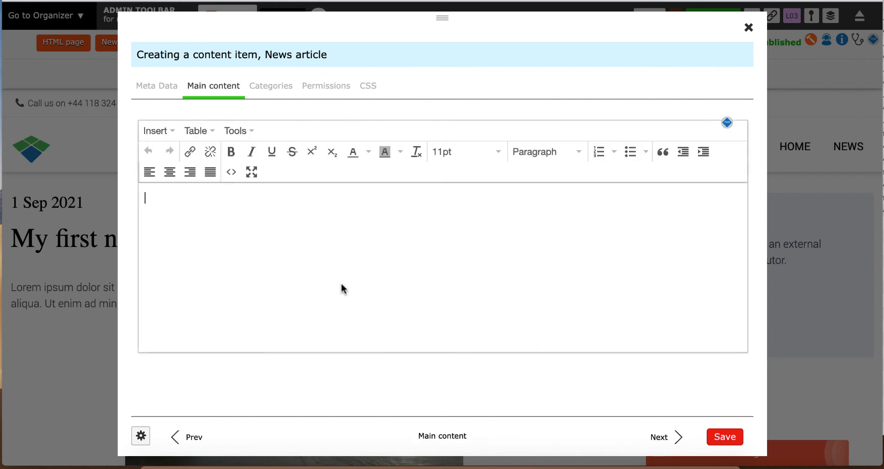
type("Here's the content.")
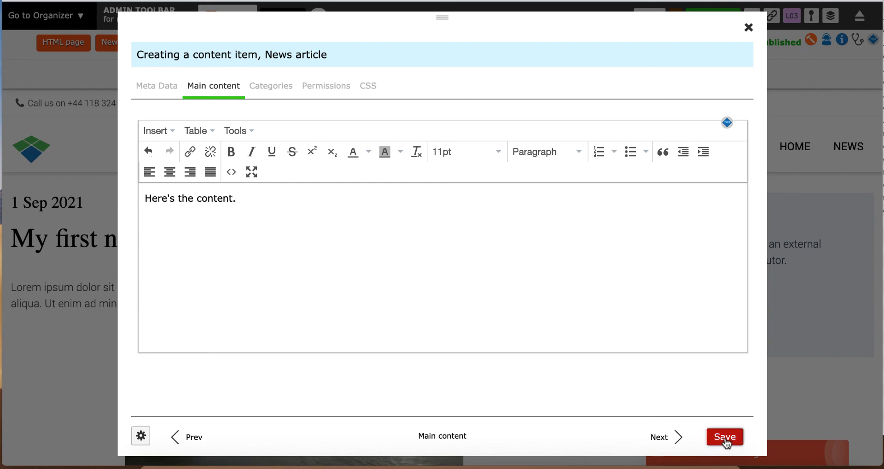
left_click(725, 436)
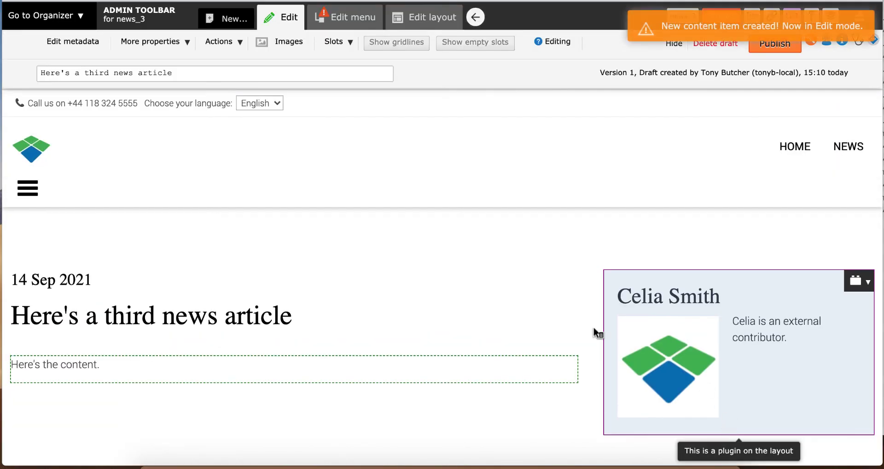
scroll(490, 250, "down", 2)
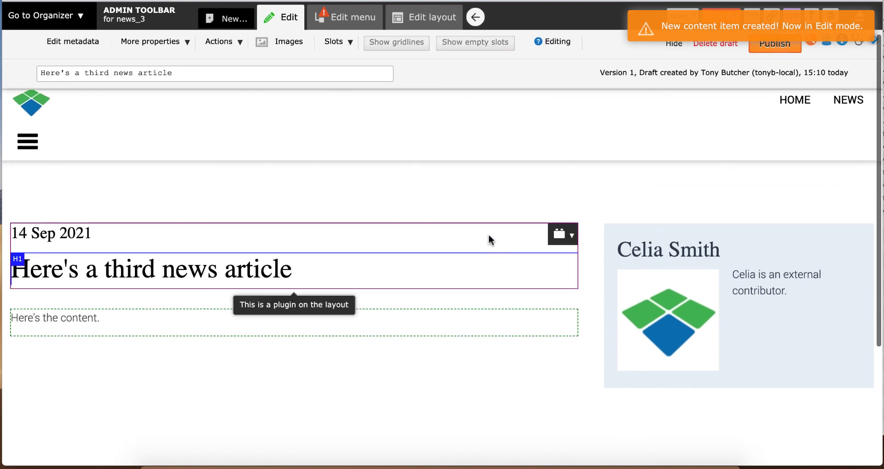
scroll(410, 282, "down", 2)
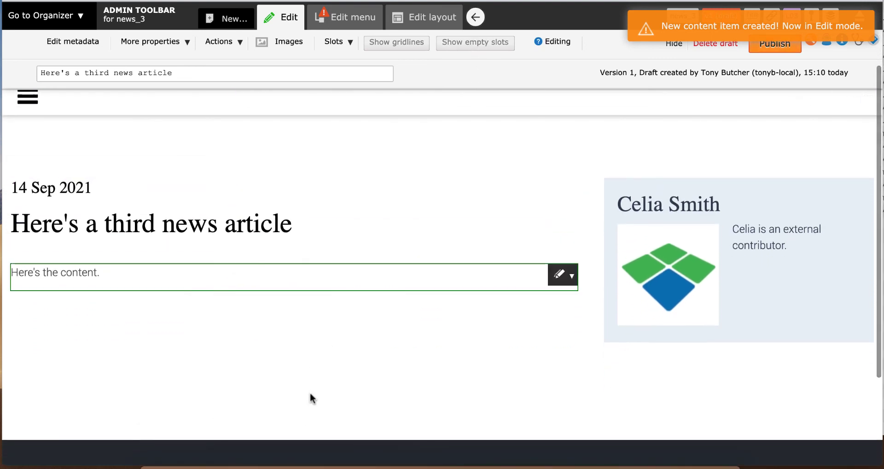